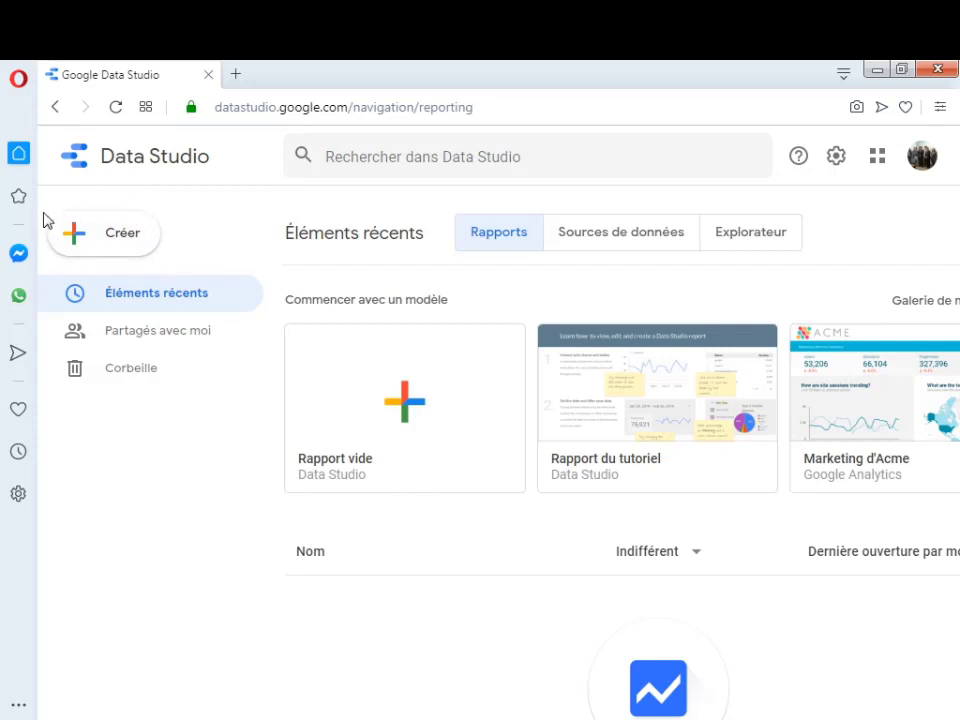
- Start a new report, answer Oui to all four e-mail preference questions, and save the preferences
click(110, 243)
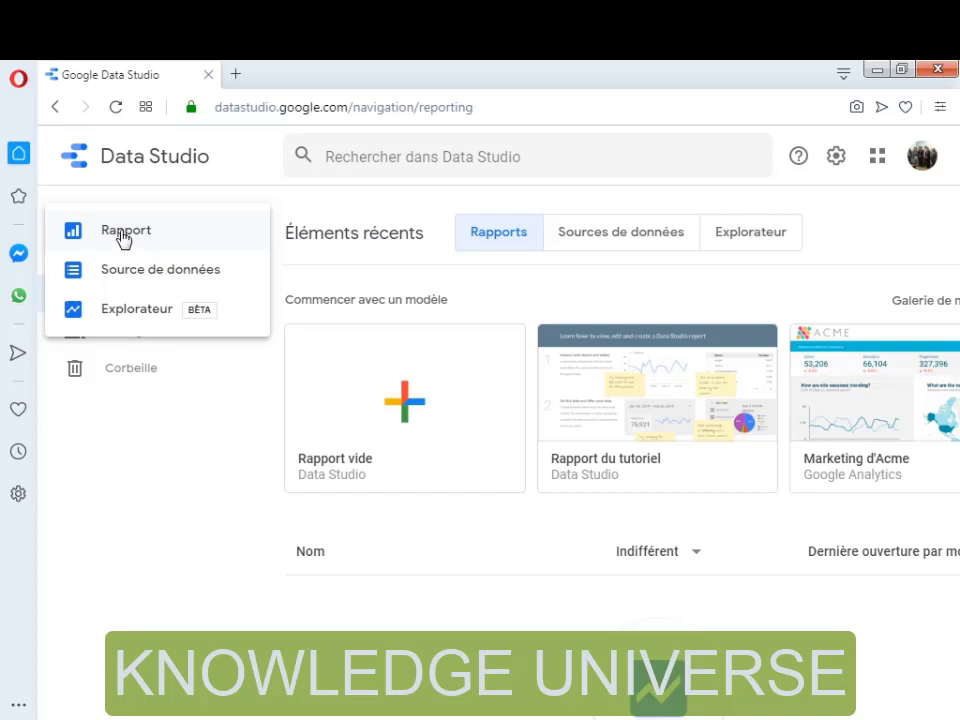
click(123, 236)
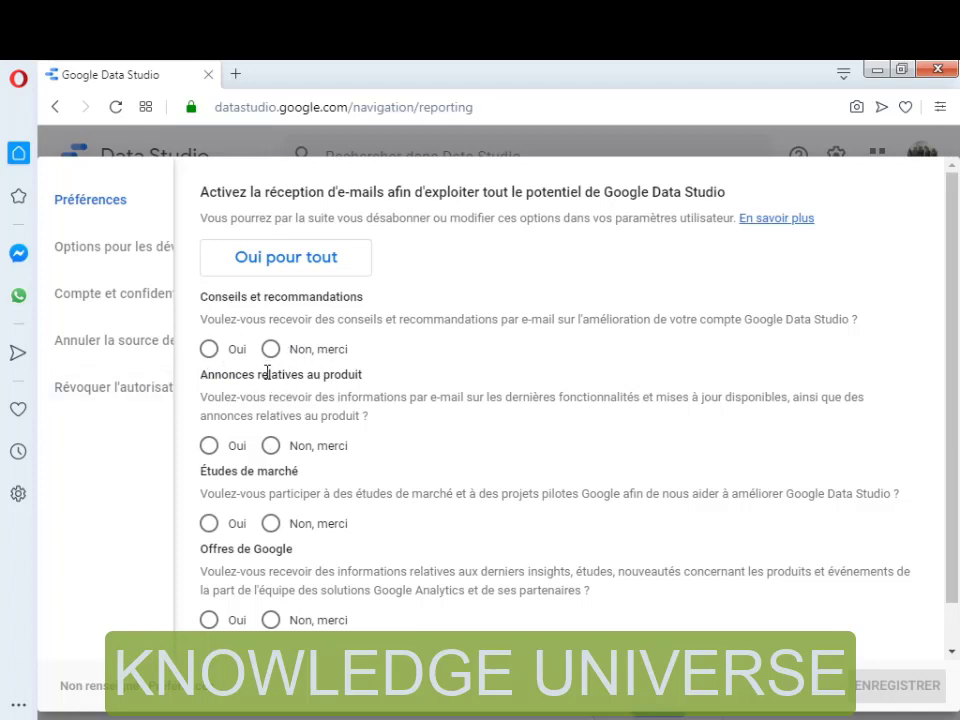
click(210, 351)
click(210, 446)
click(214, 526)
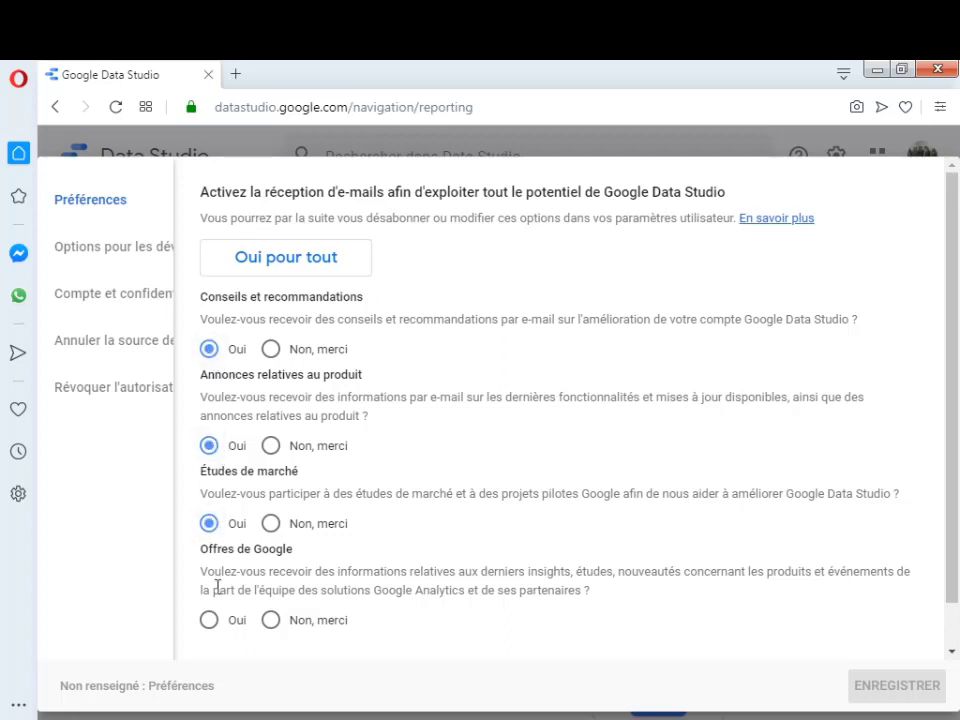
click(214, 620)
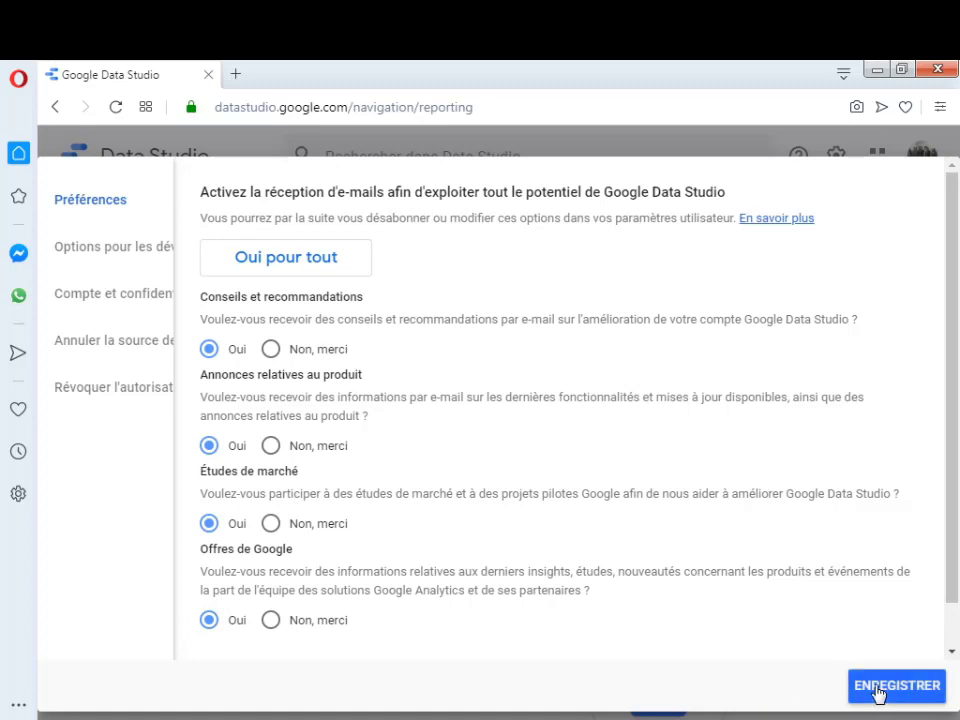
click(877, 688)
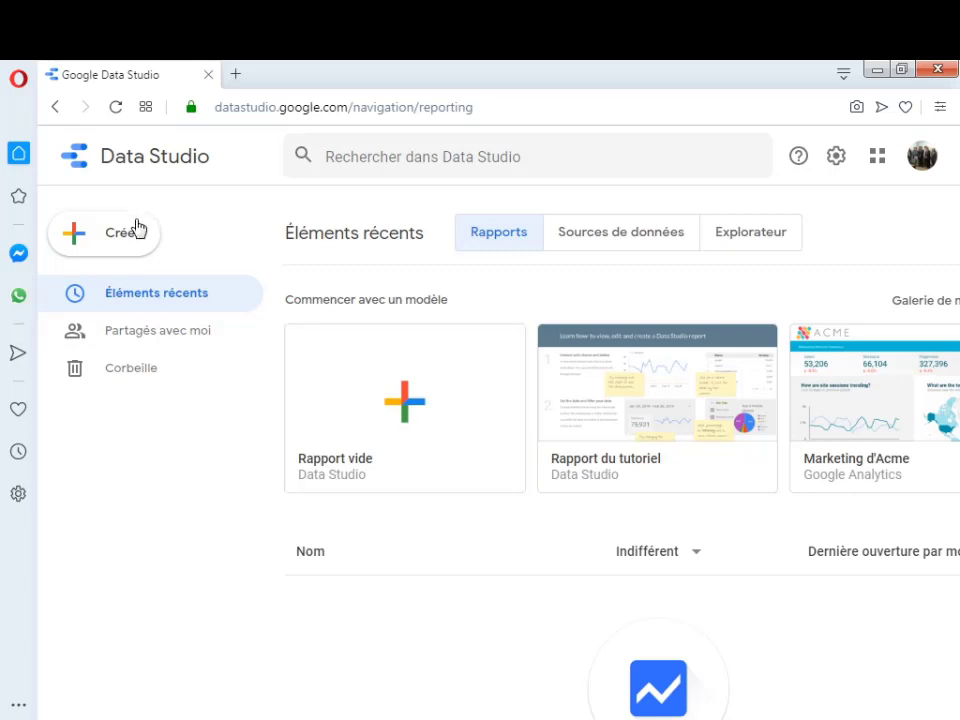
- Create a blank report from the Rapport vide template and dismiss its add-data panel
click(336, 372)
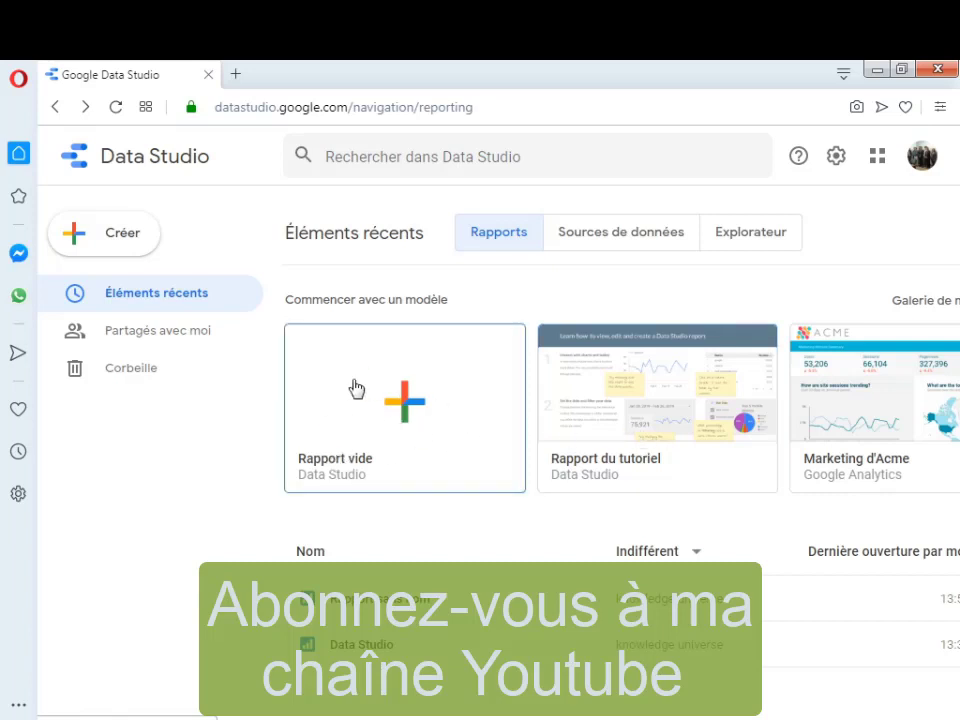
click(345, 429)
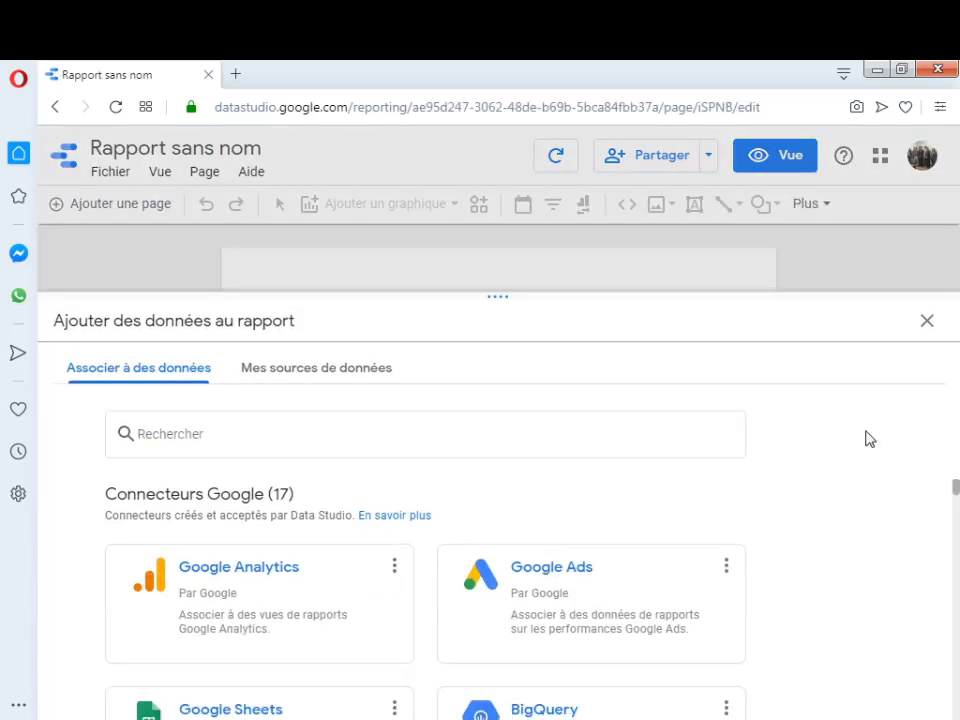
click(927, 322)
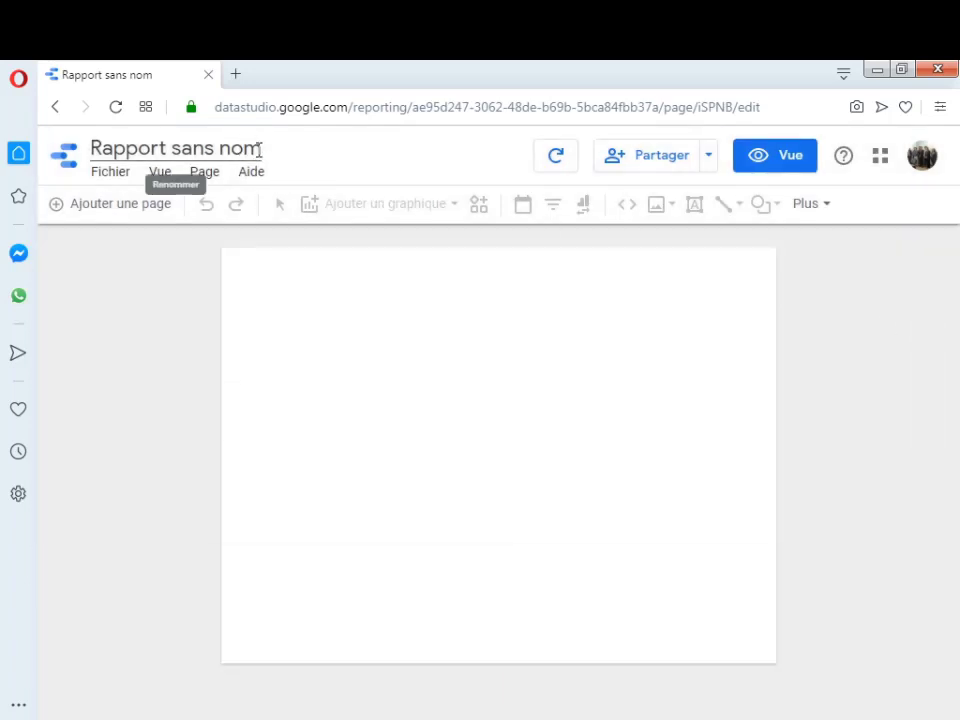
- Rename the report as "Rapport formation BI"
drag(257, 148, 94, 136)
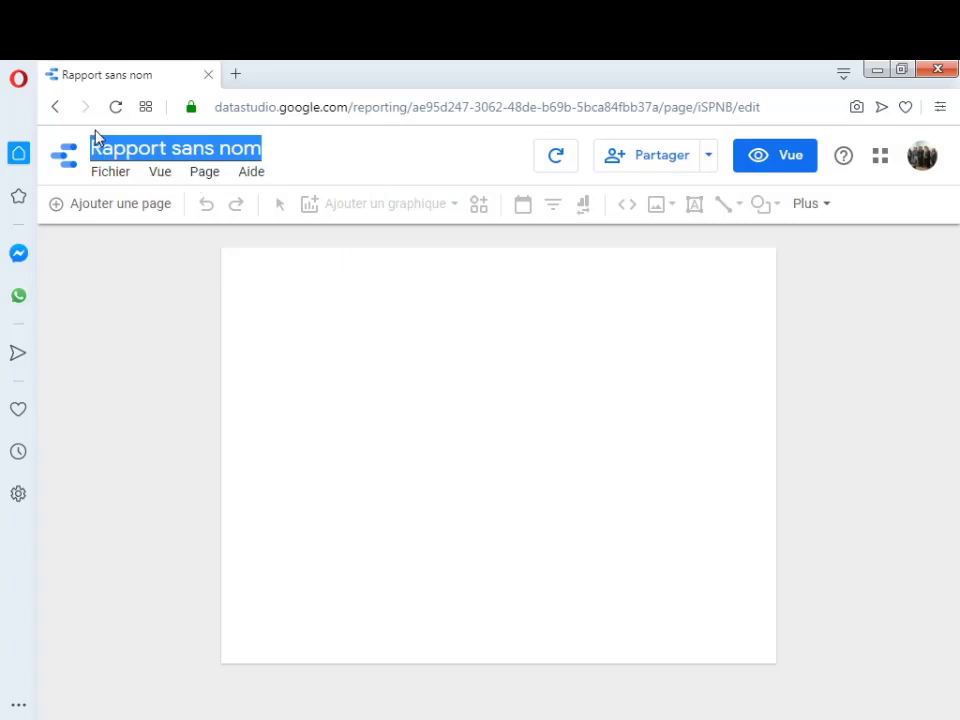
text(R)
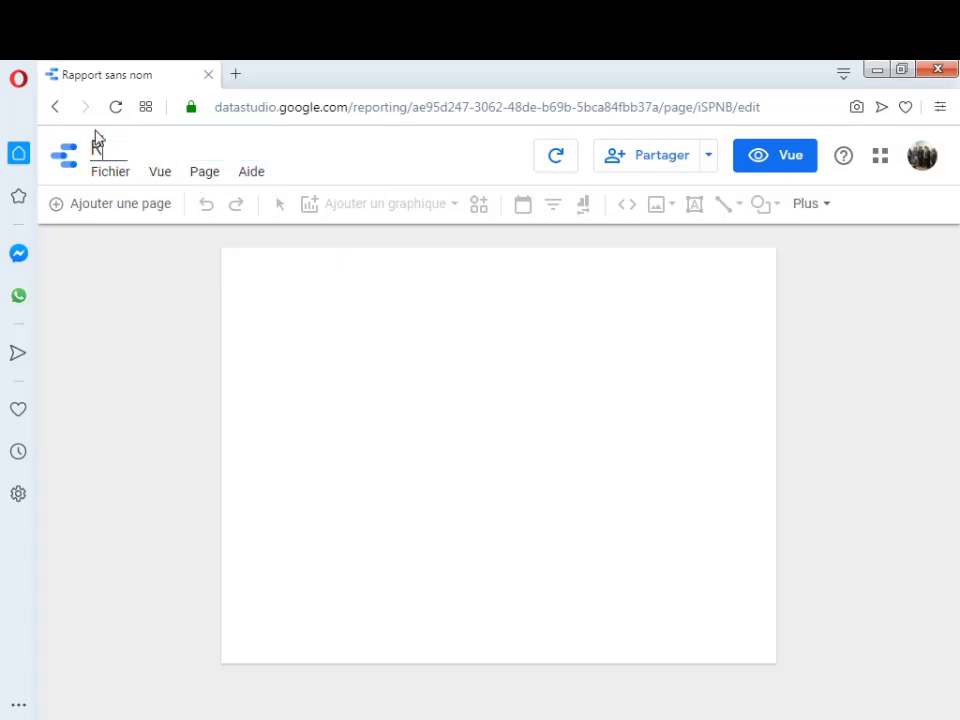
text(apport for)
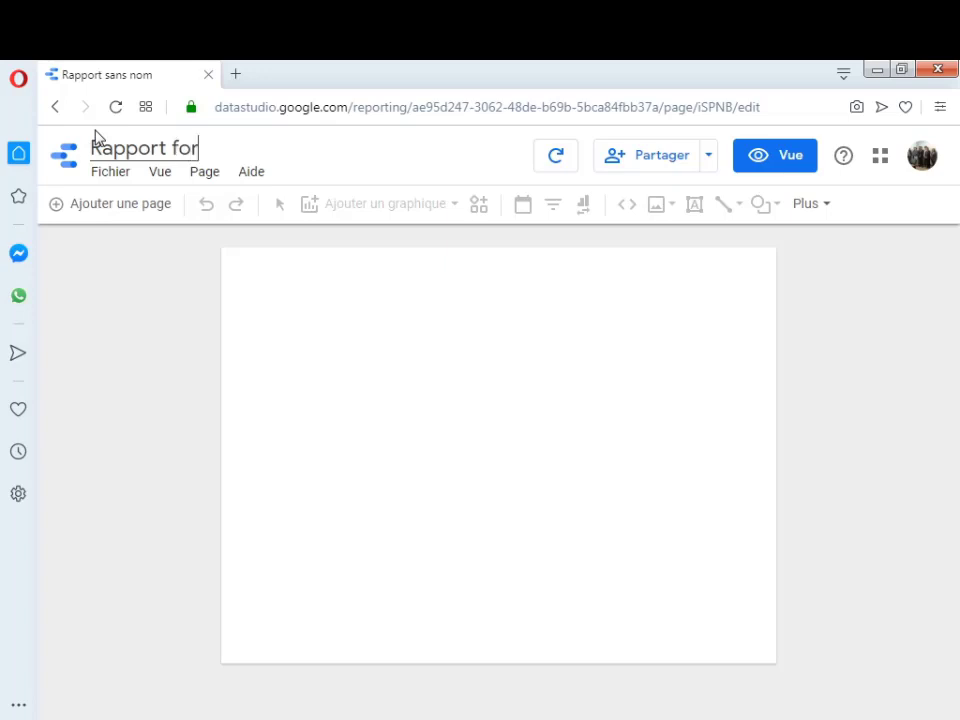
text(amtion)
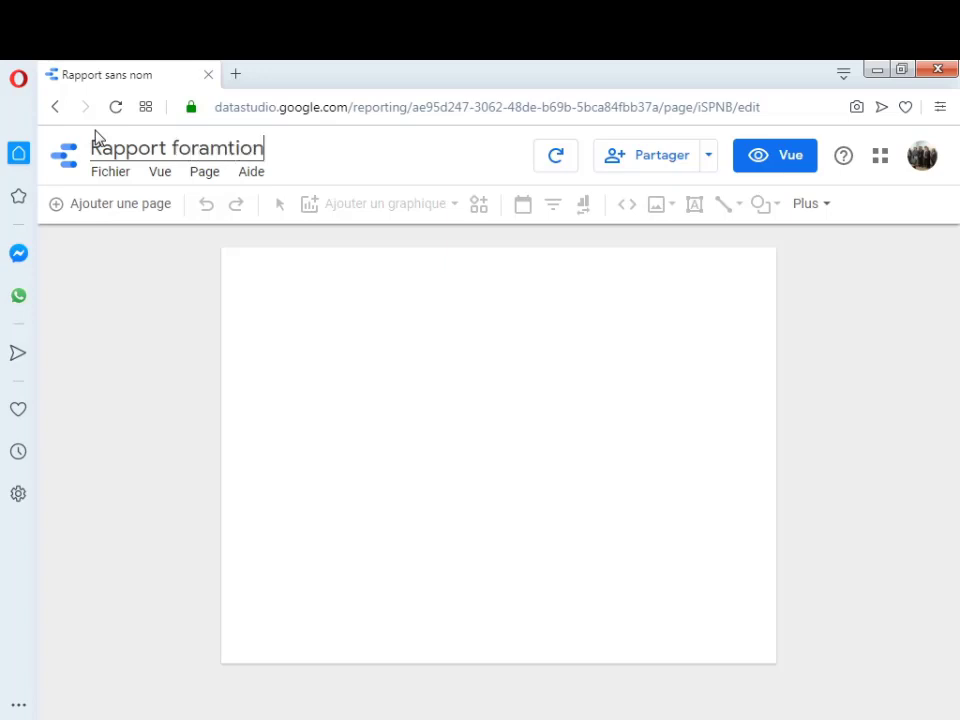
key(BackSpace)
key(BackSpace)
text(mation)
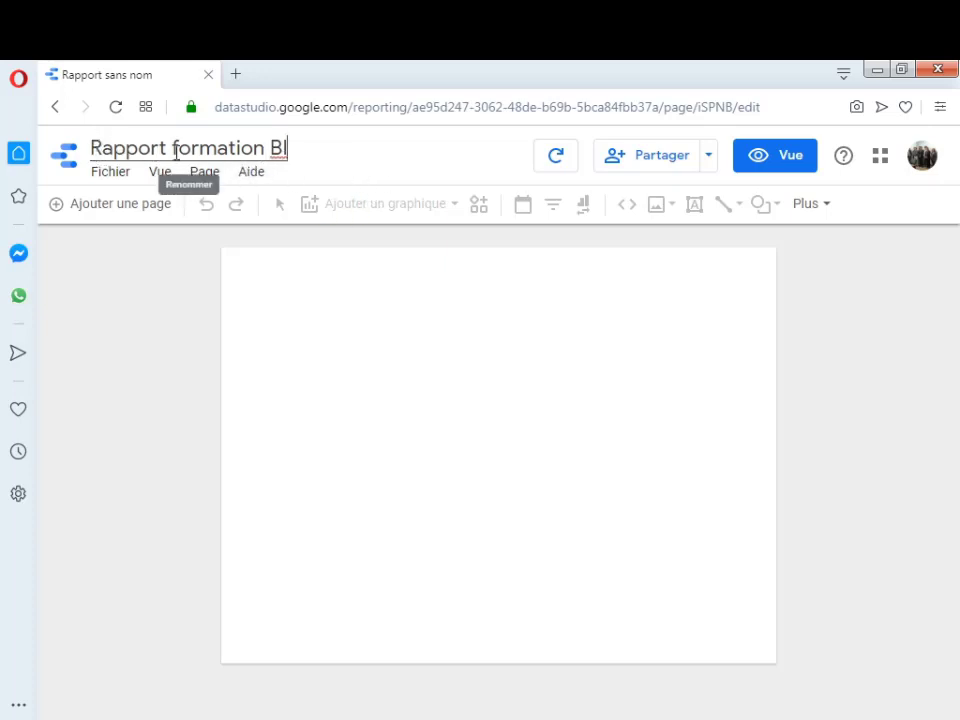
click(377, 294)
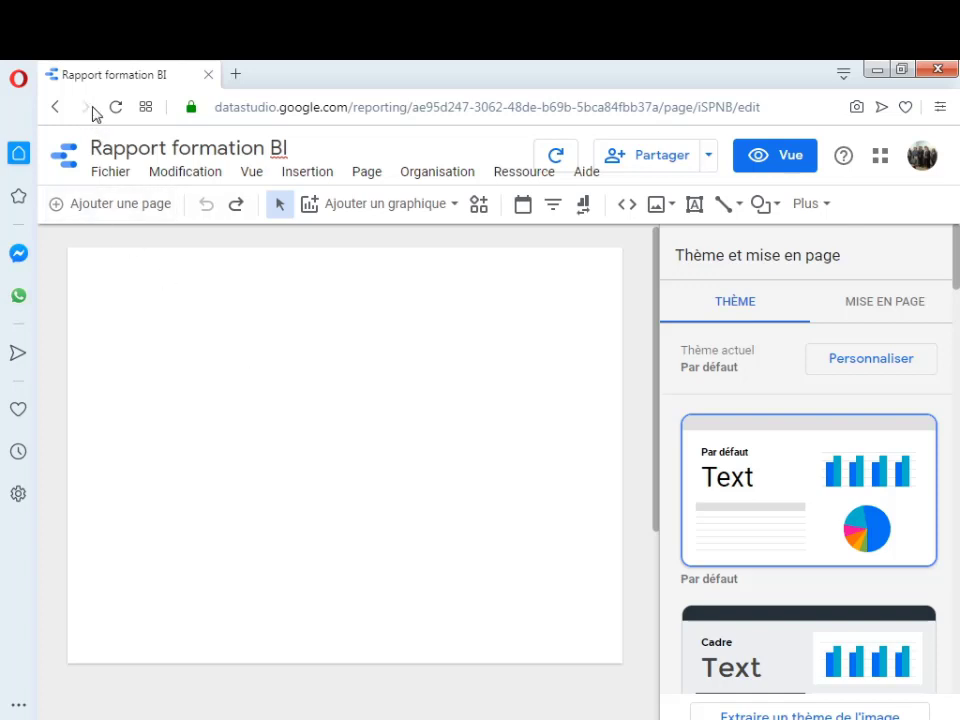
- Start adding data to the report and choose the Importation de fichiers connector among the Google connectors
click(236, 140)
click(828, 206)
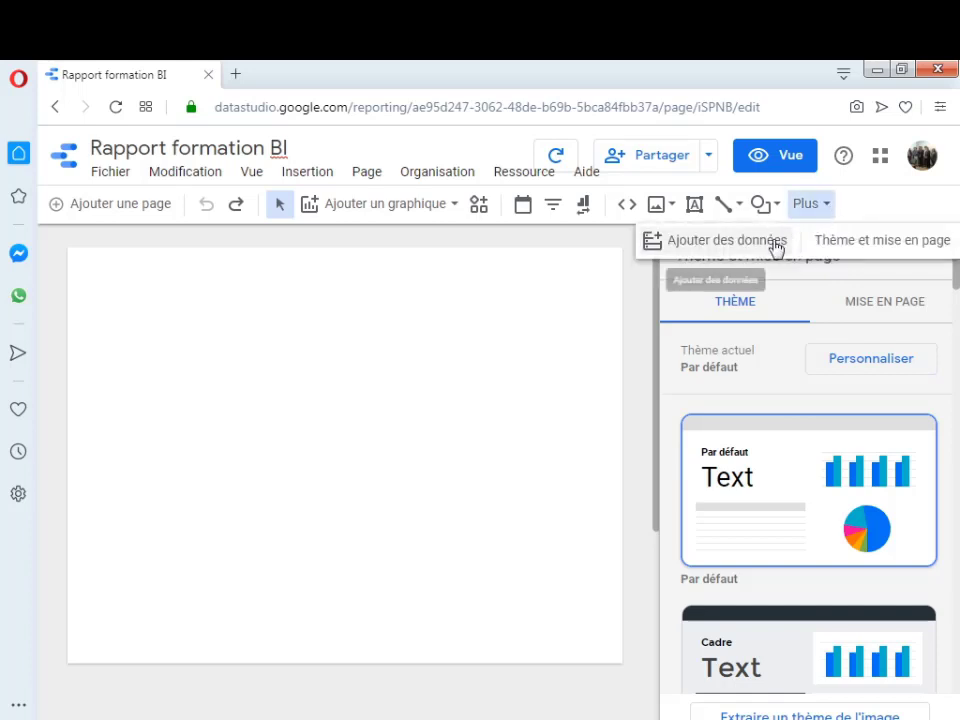
click(700, 250)
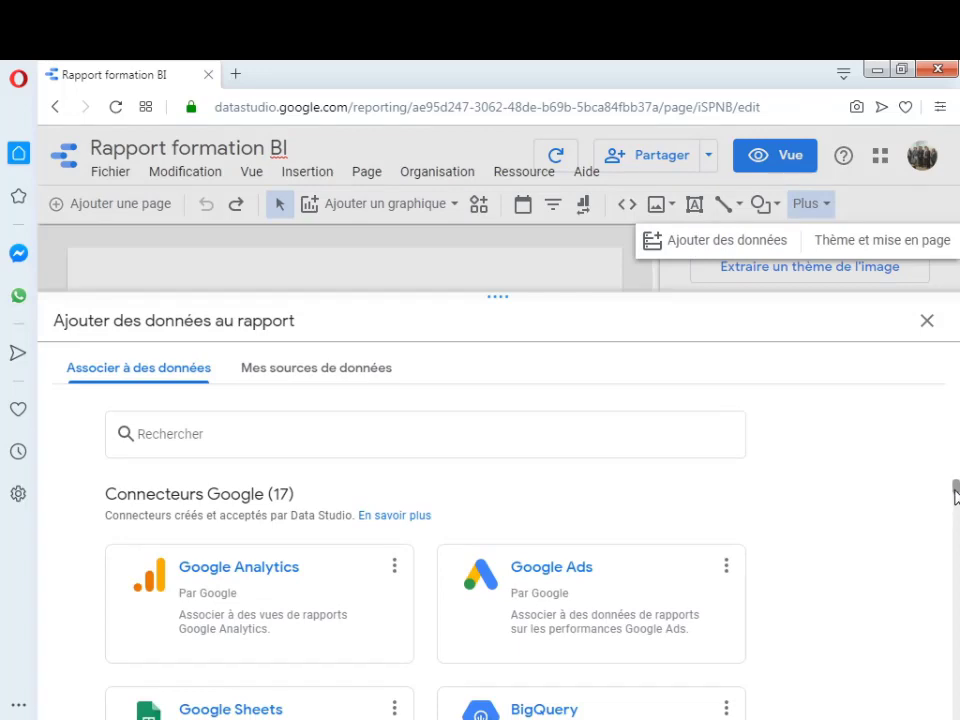
scroll(955, 495, down, 3)
scroll(955, 487, up, 3)
scroll(955, 492, down, 2)
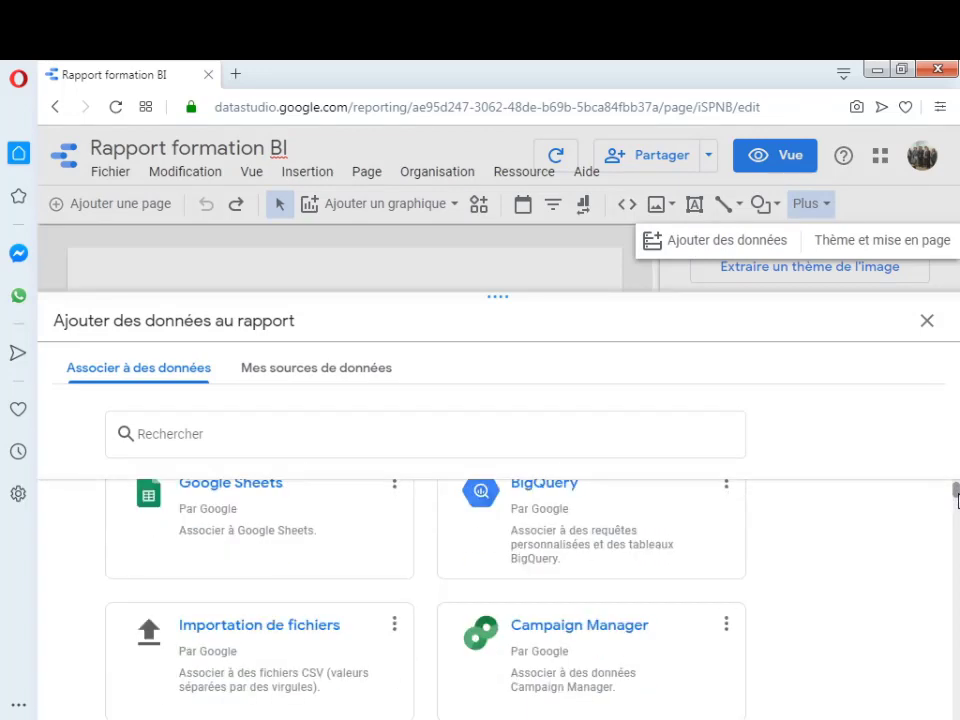
scroll(955, 495, up, 2)
scroll(955, 495, down, 1)
scroll(955, 492, up, 1)
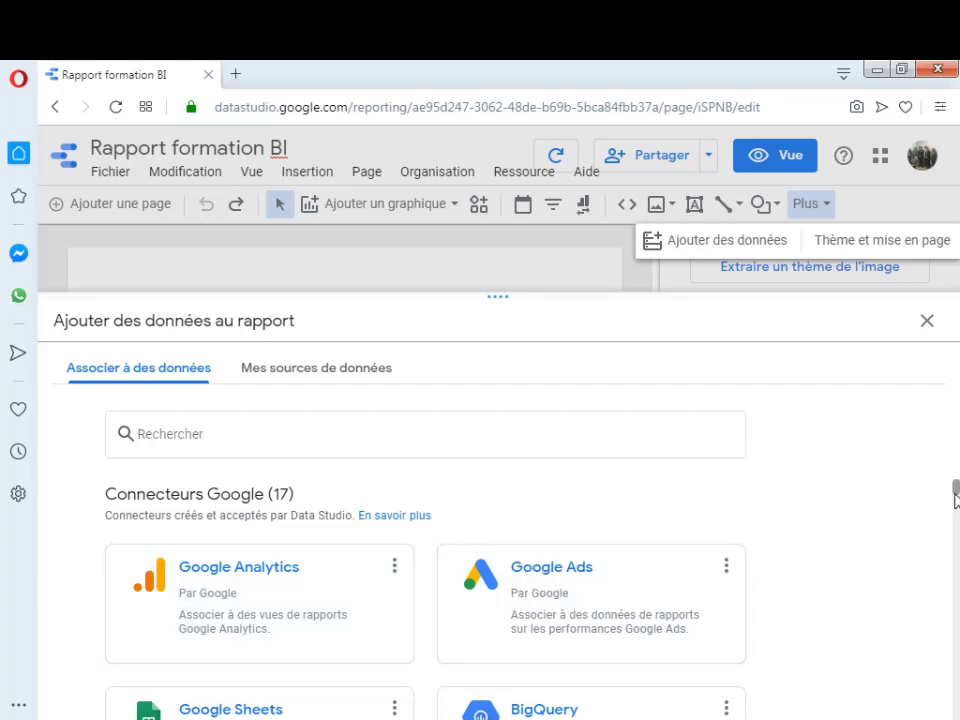
drag(955, 493, 955, 502)
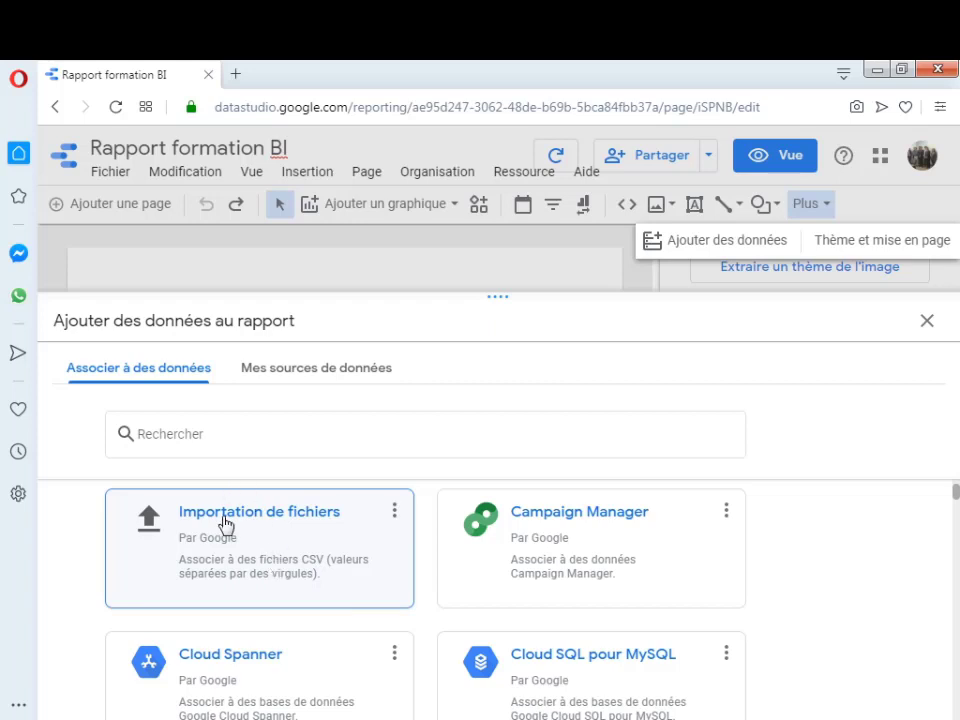
click(316, 576)
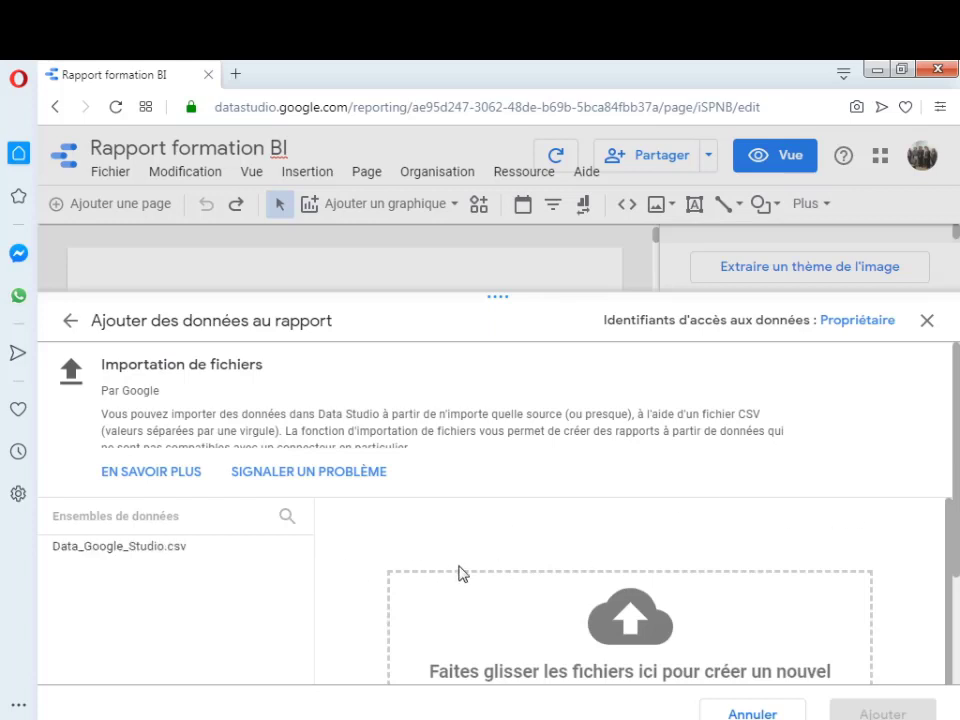
- Start a file upload for a new dataset and locate Data_Google_Studio in the Formation OBS folder
drag(955, 552, 957, 605)
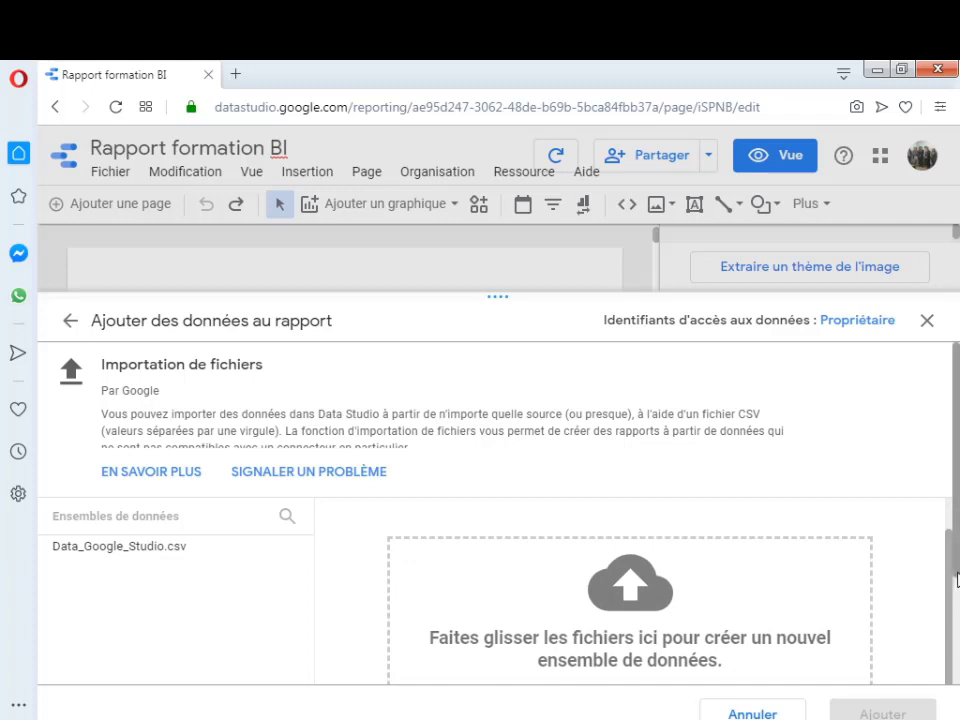
scroll(957, 655, down, 2)
drag(957, 658, 957, 685)
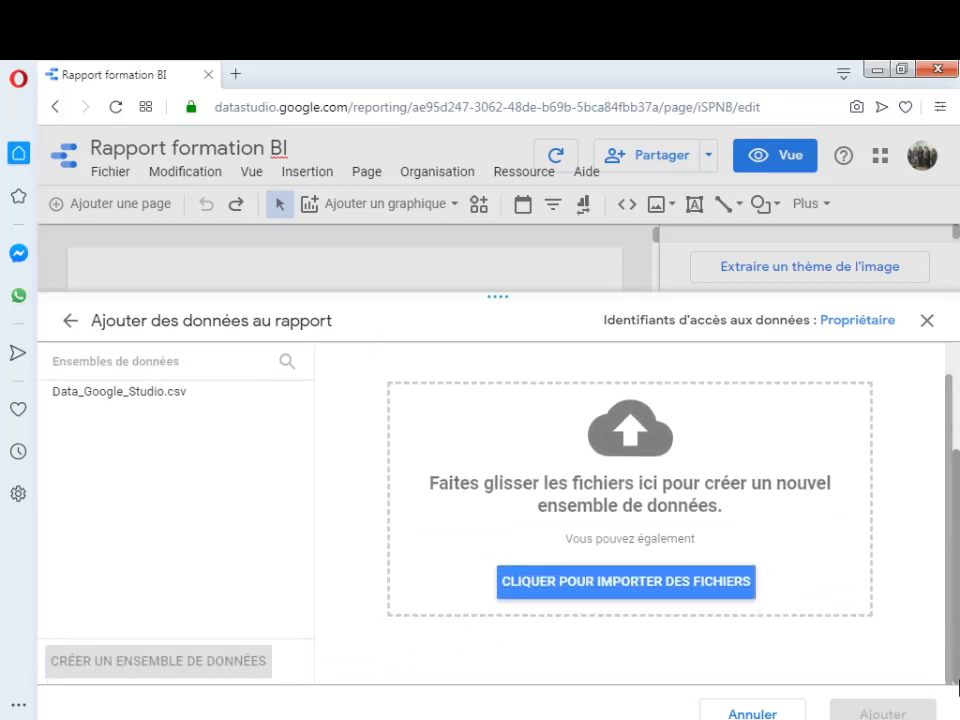
click(603, 592)
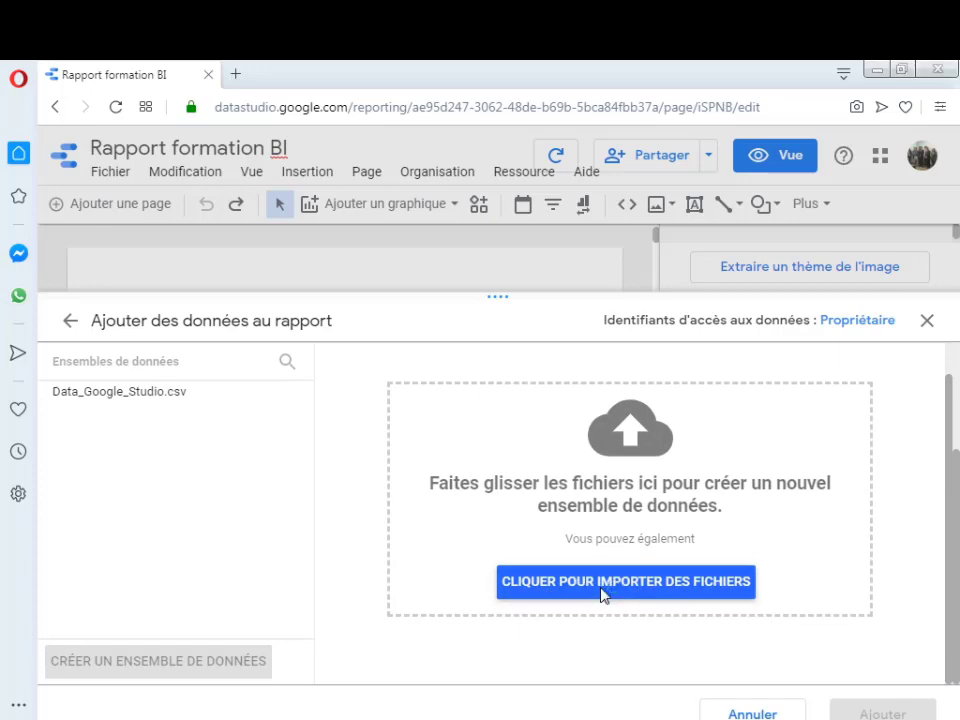
drag(898, 206, 902, 270)
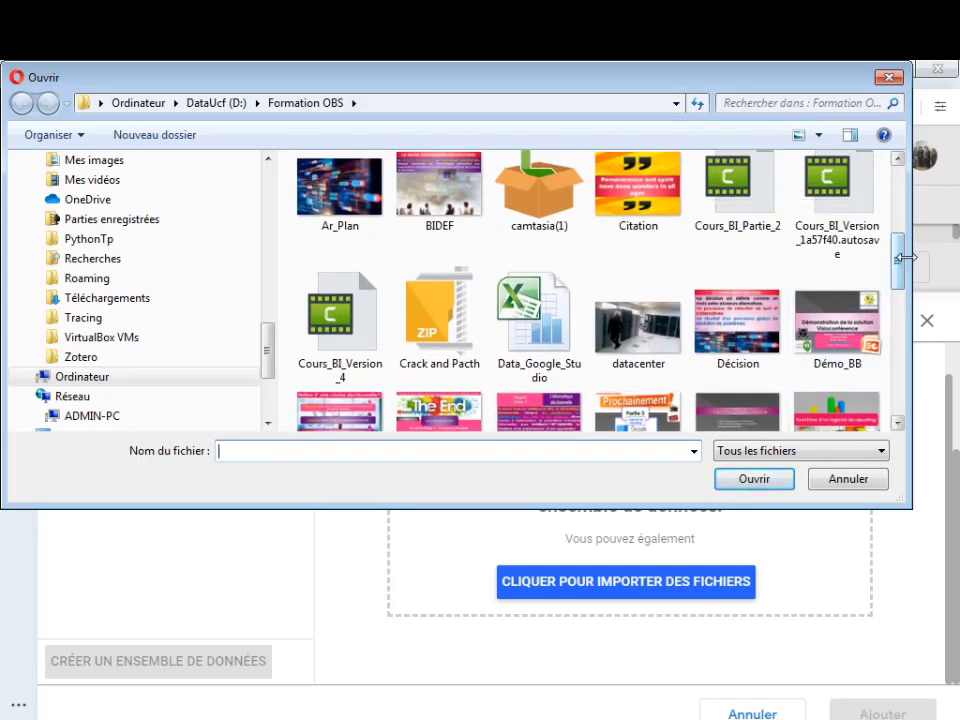
drag(905, 258, 953, 258)
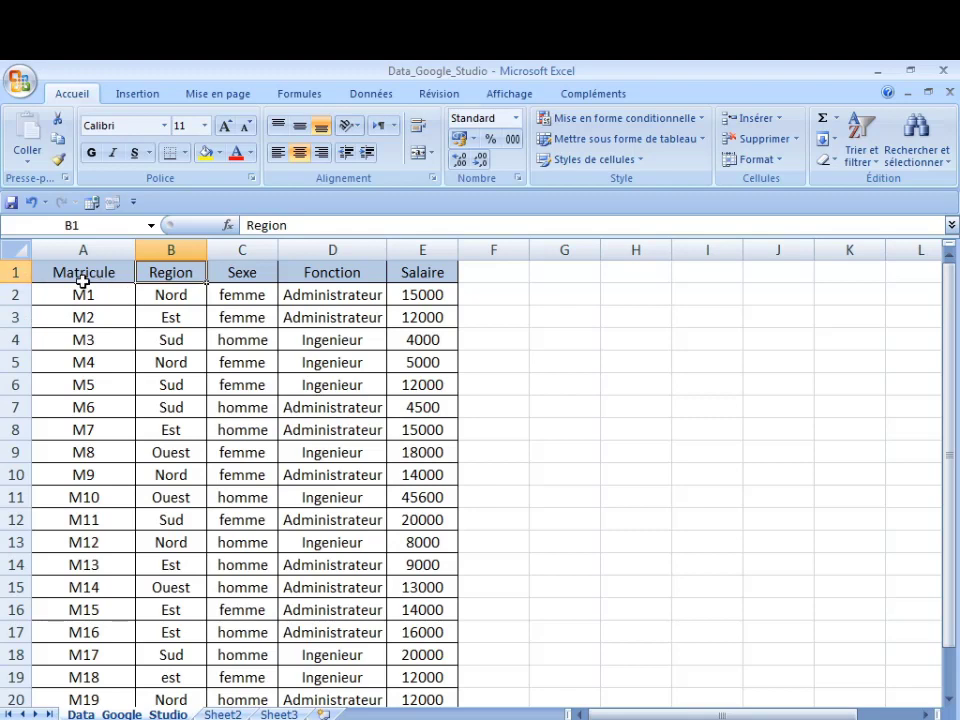
- In the Data_Google_Studio workbook in Excel, examine the Matricule, Region, Sexe, Fonction and Salaire columns
mouse_move(948, 316)
mouse_down()
mouse_move(948, 332)
mouse_move(948, 312)
mouse_up()
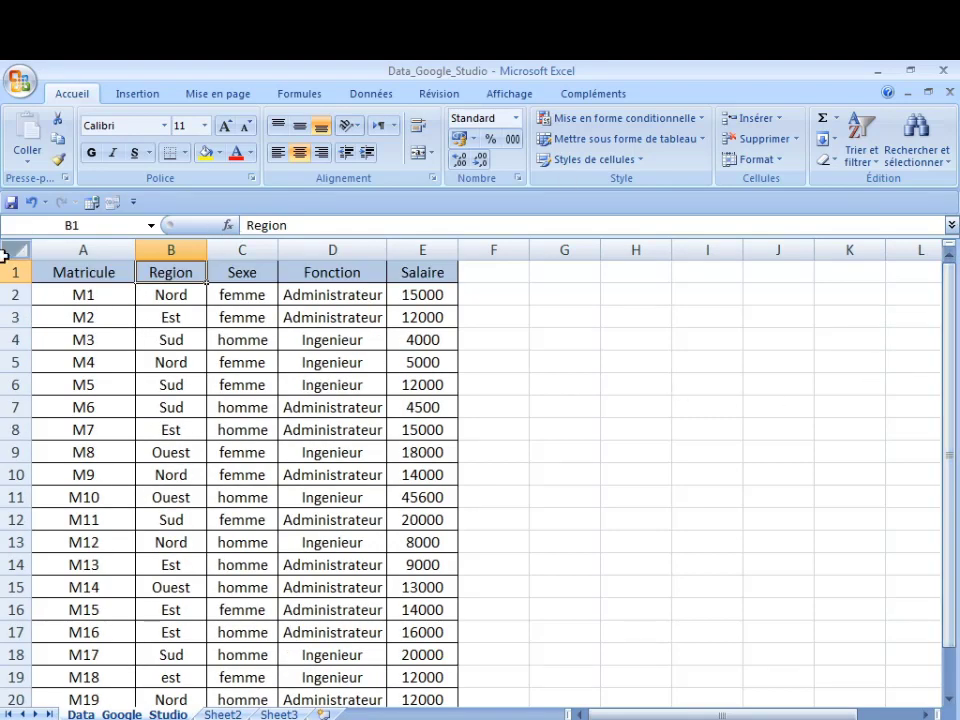
click(63, 273)
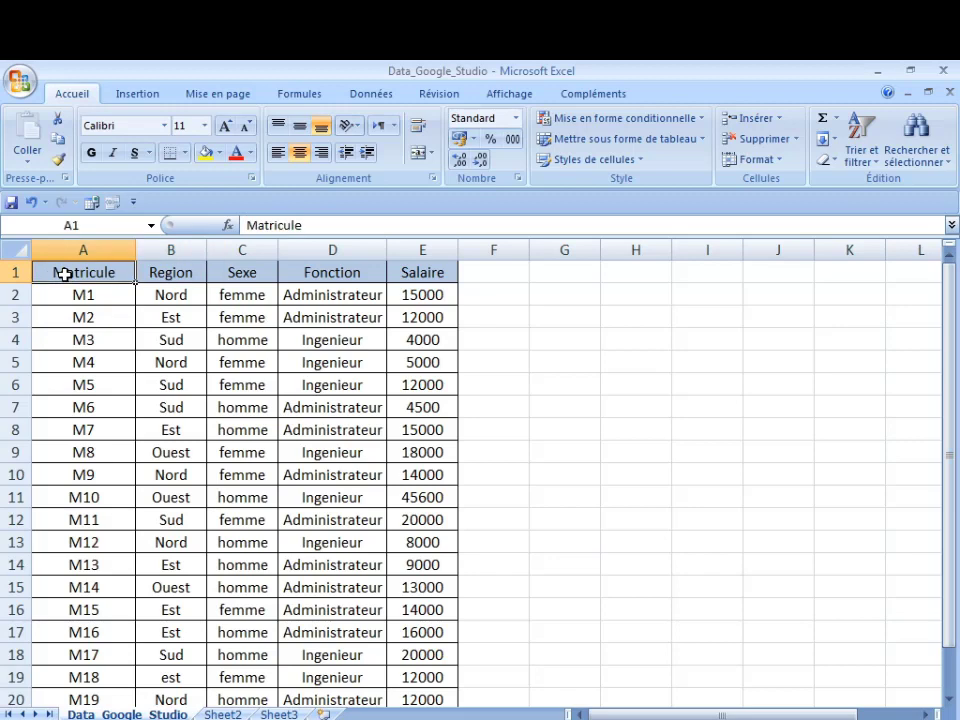
click(162, 275)
click(240, 273)
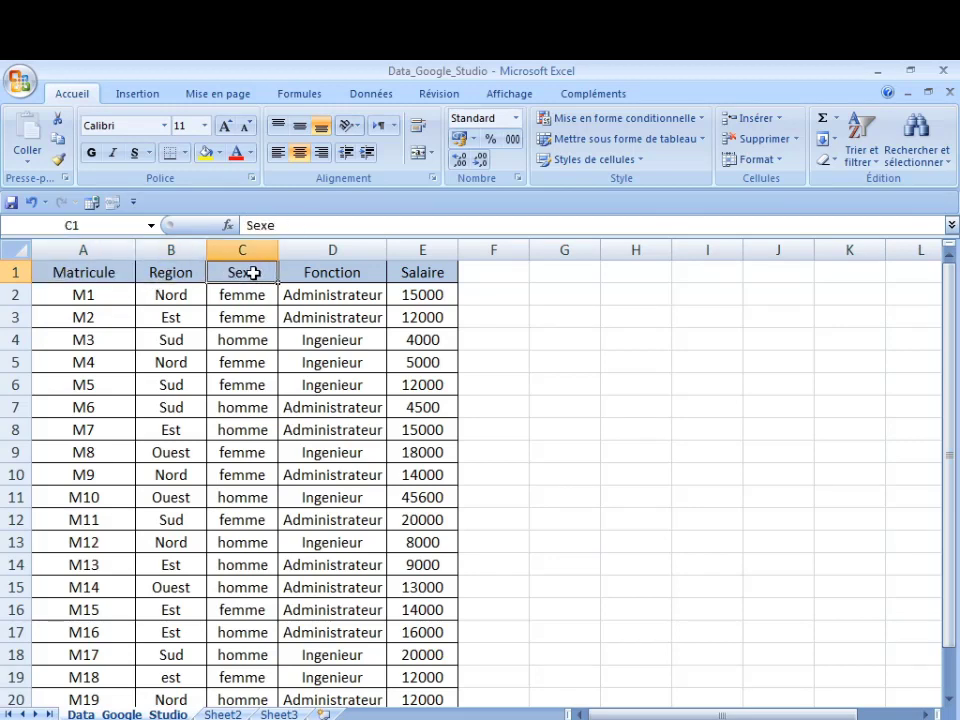
click(313, 279)
click(434, 279)
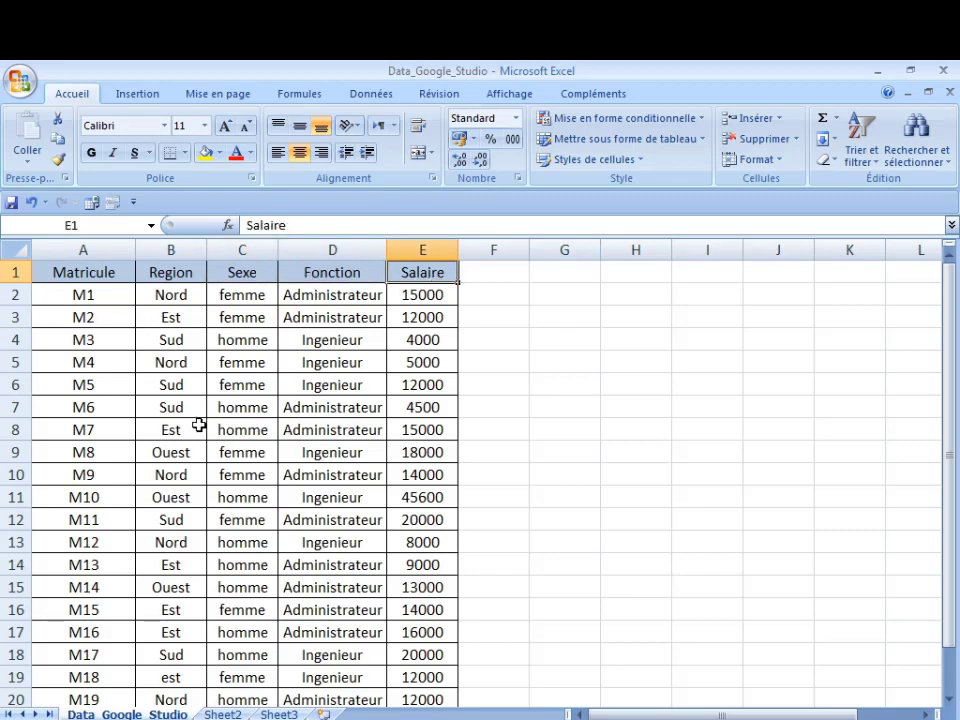
mouse_move(955, 362)
mouse_down()
mouse_move(957, 407)
mouse_move(958, 352)
mouse_up()
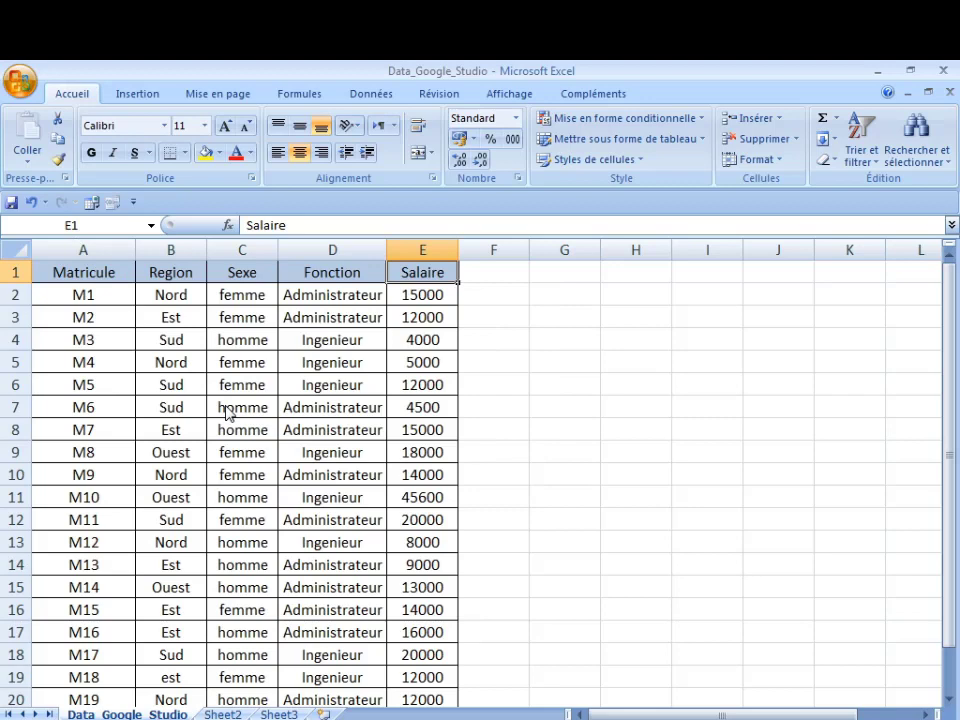
- Save the workbook as Data_Google_Studio in the Formation OBS folder in CSV (séparateur: point-virgule) format, keeping that format despite incompatible features
key(F12)
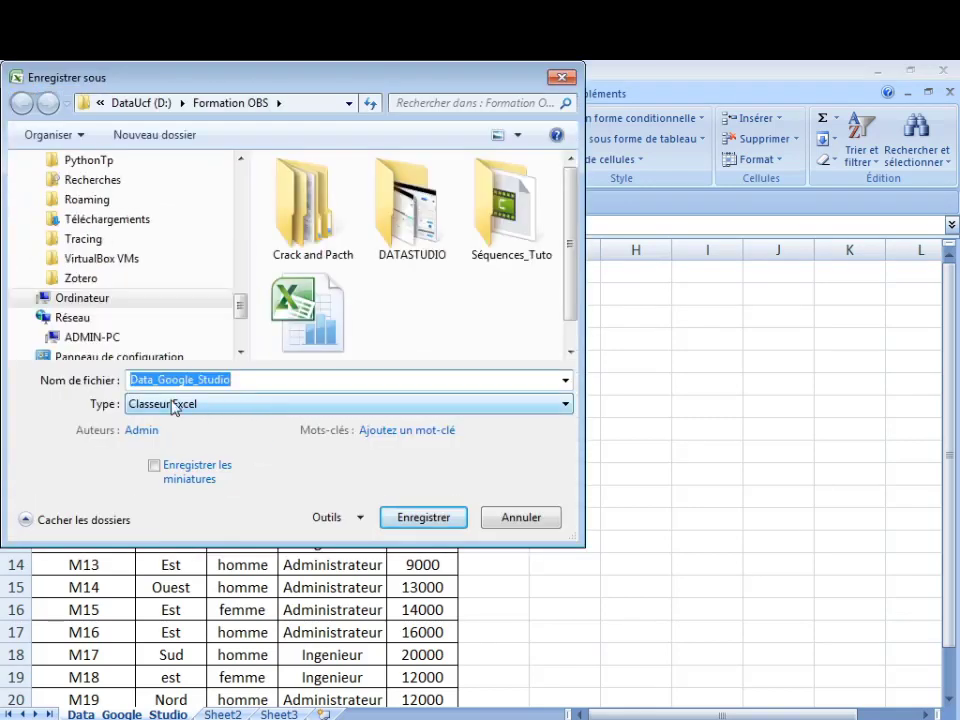
click(155, 414)
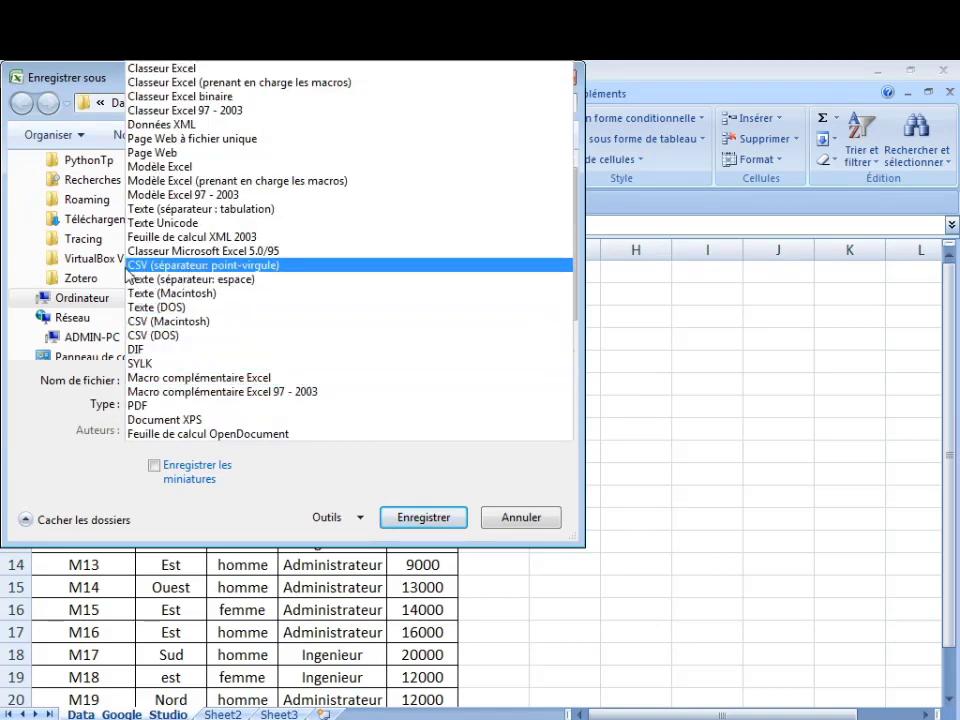
click(221, 268)
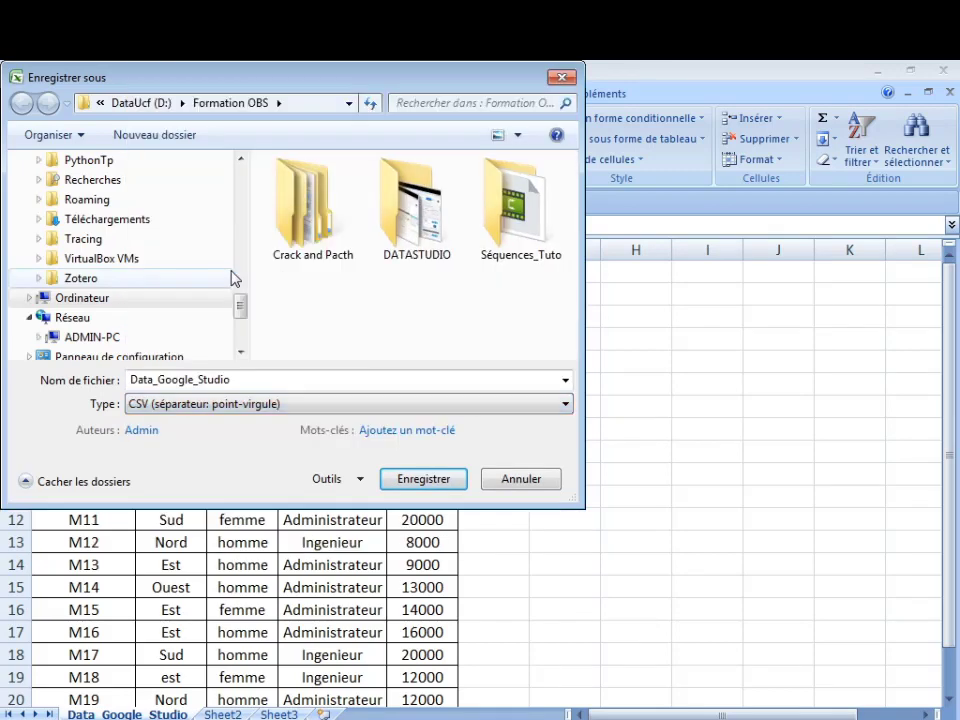
click(433, 481)
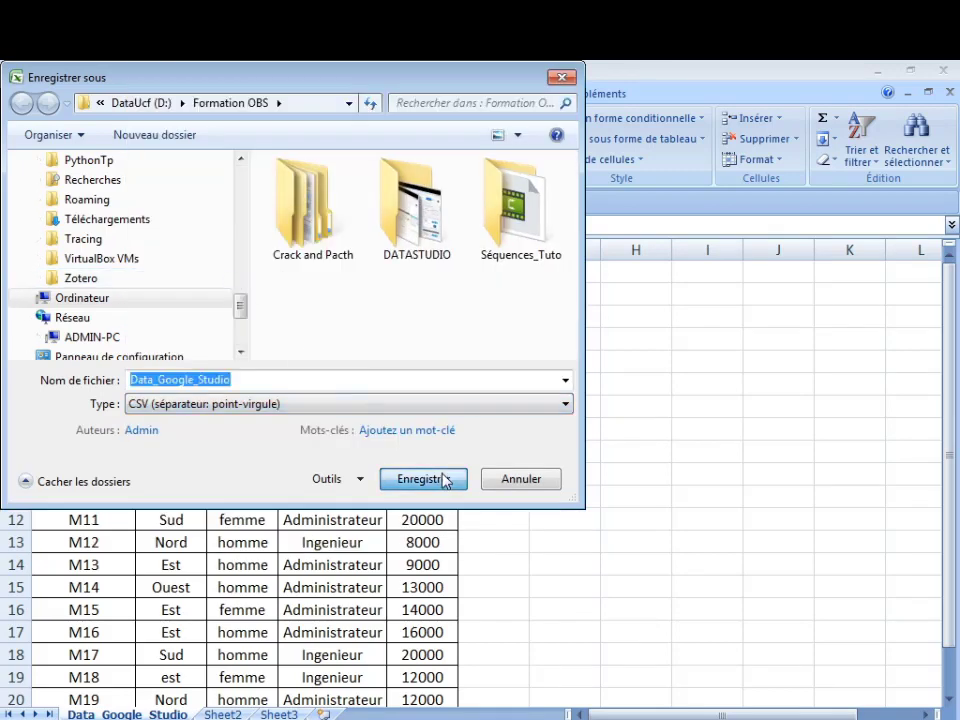
click(443, 477)
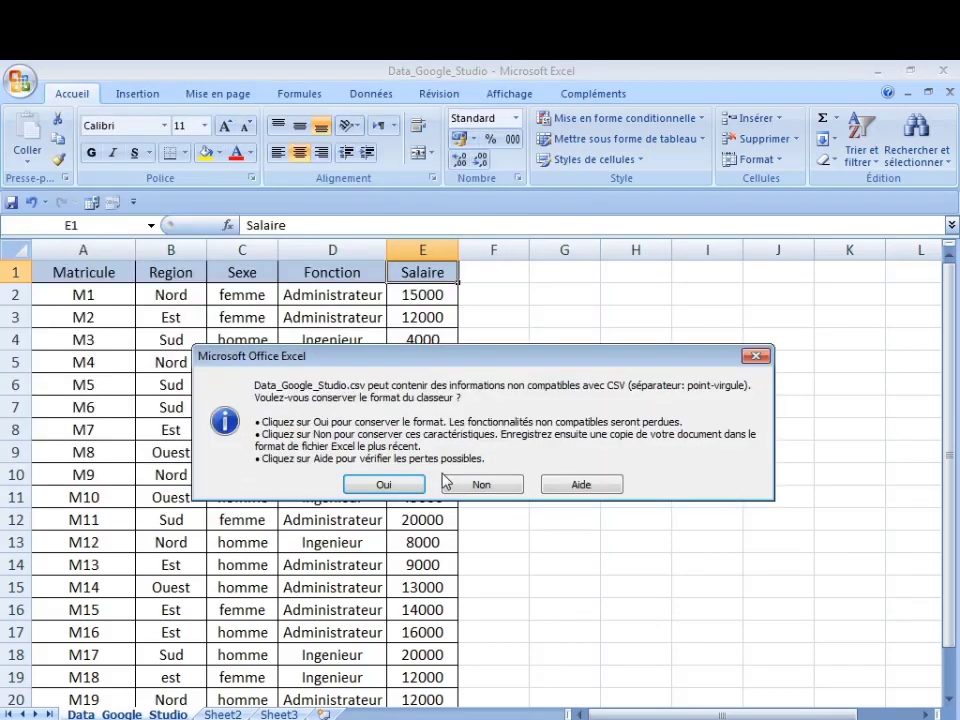
click(380, 483)
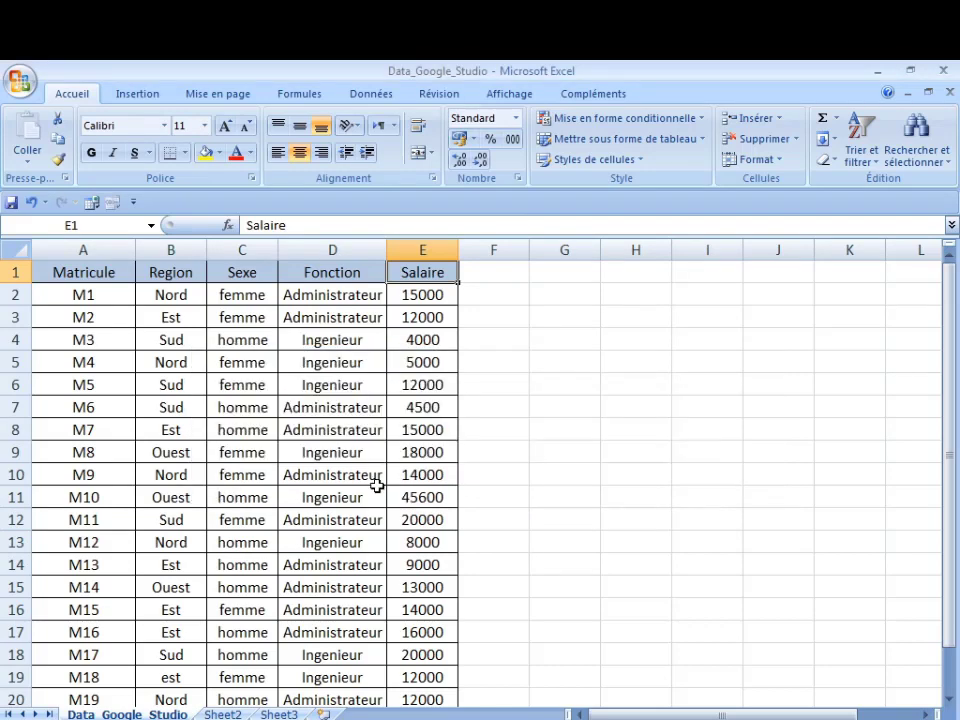
- Close Excel, saving the changes over the existing Data_Google_Studio.csv and keeping the CSV format
click(942, 75)
click(416, 463)
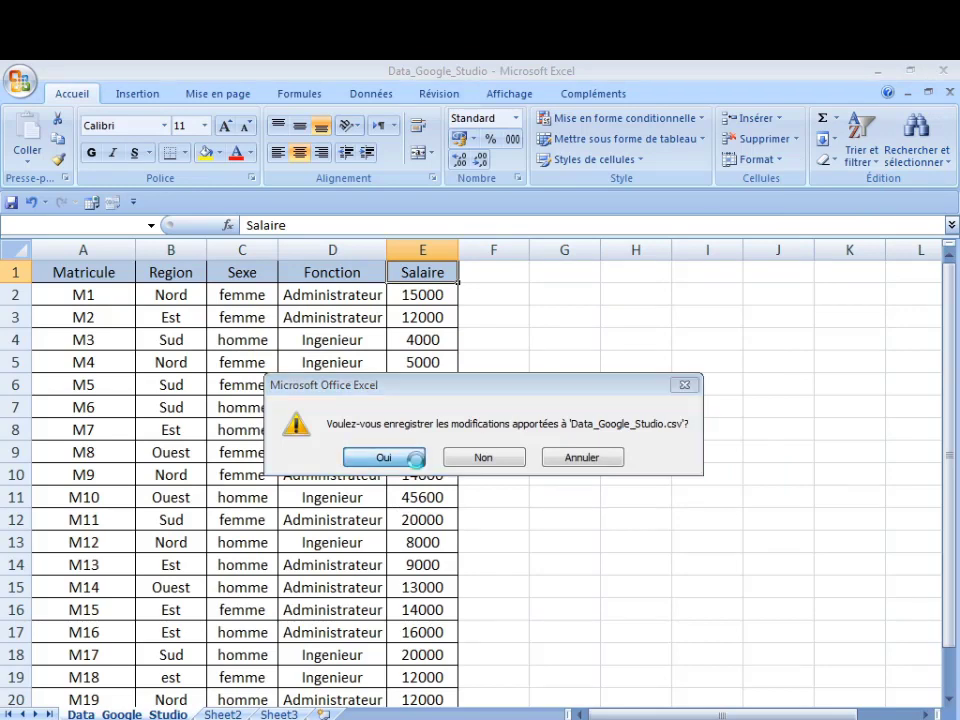
click(405, 488)
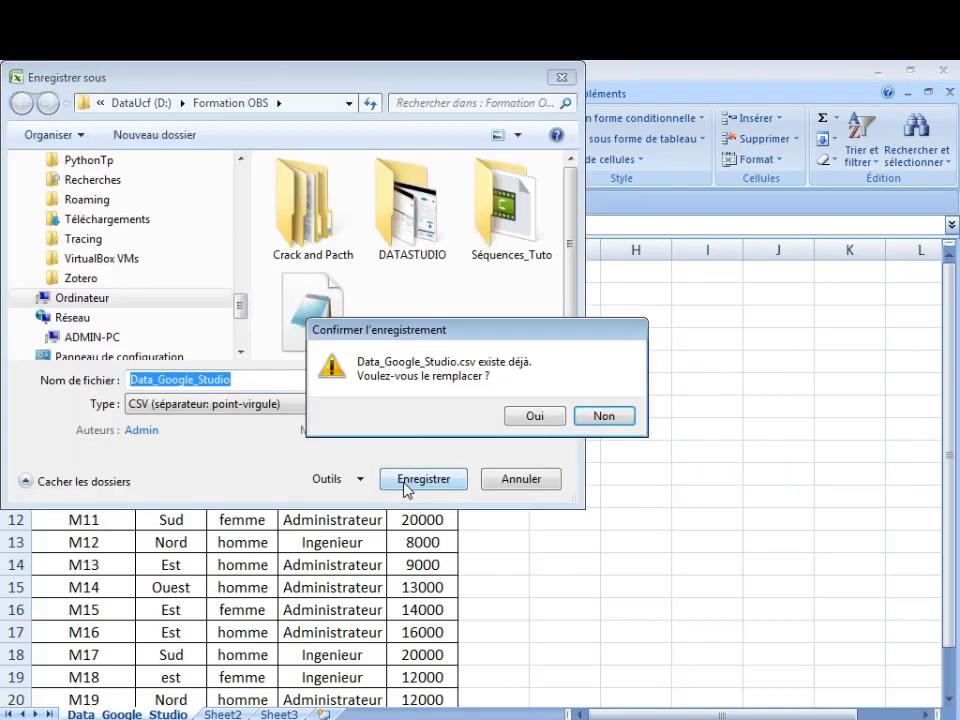
click(534, 416)
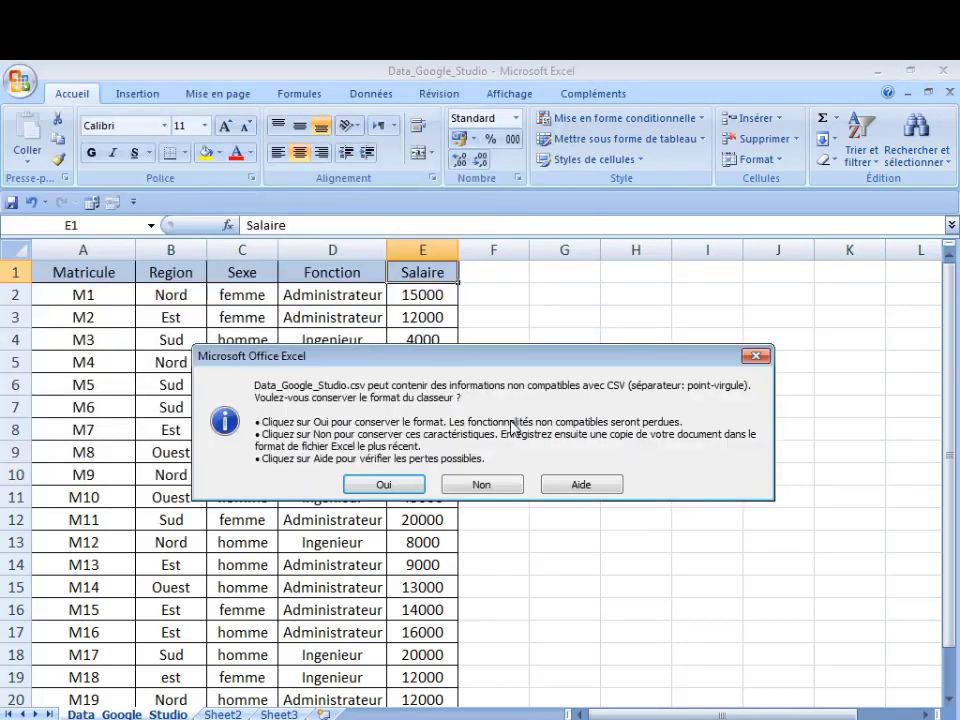
click(391, 487)
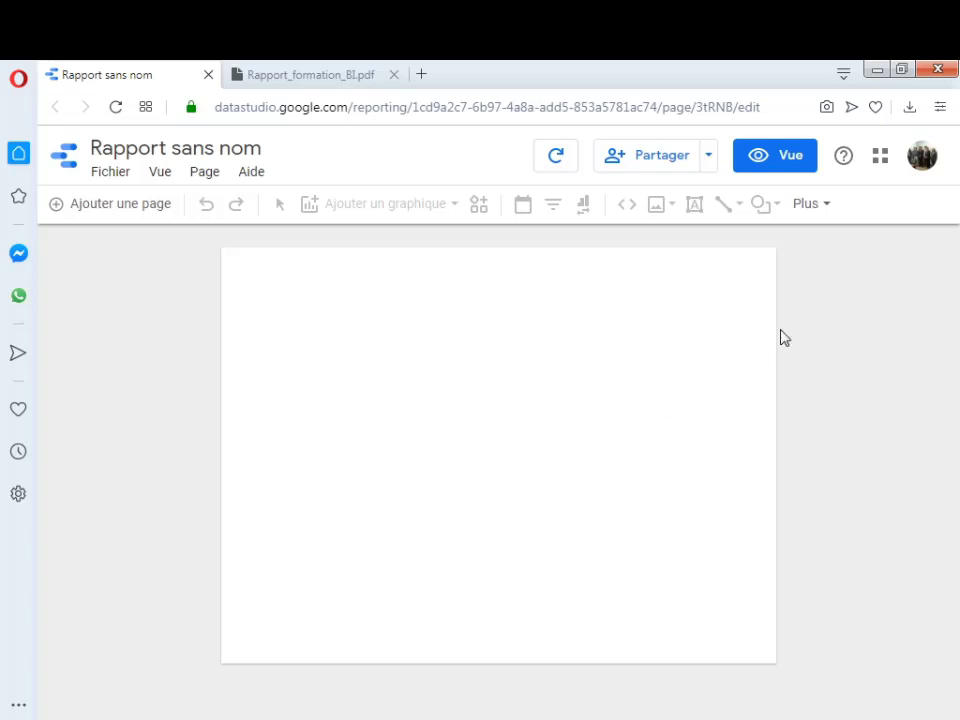
- In the Data Studio report in the browser, start adding data with the Importation de fichiers connector
click(825, 208)
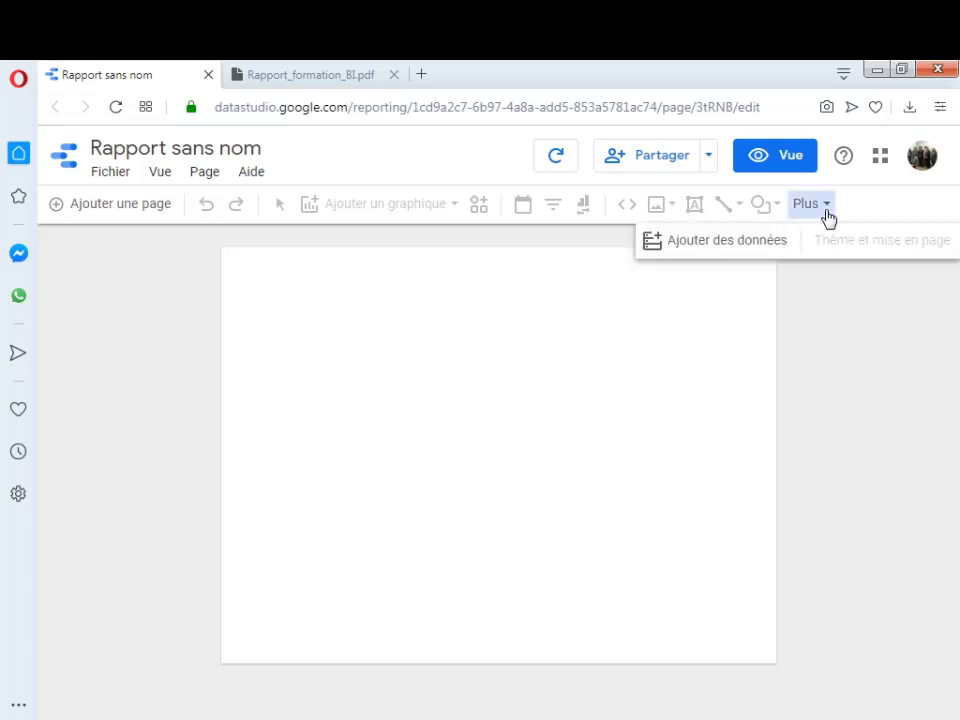
click(736, 250)
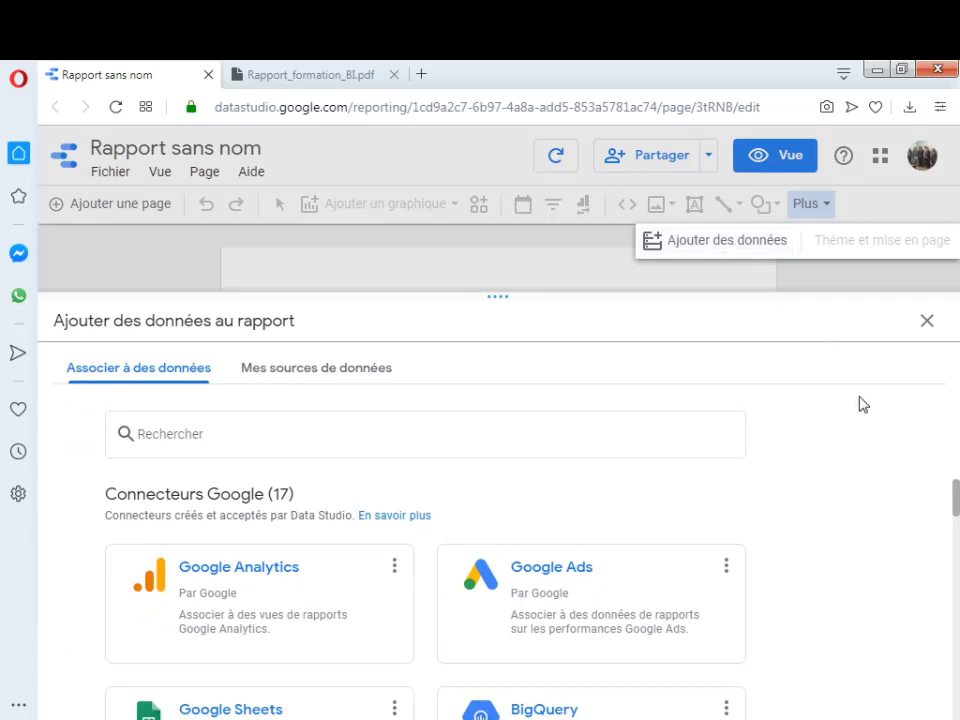
mouse_move(956, 518)
mouse_down()
mouse_move(956, 533)
mouse_move(956, 489)
mouse_move(956, 497)
mouse_up()
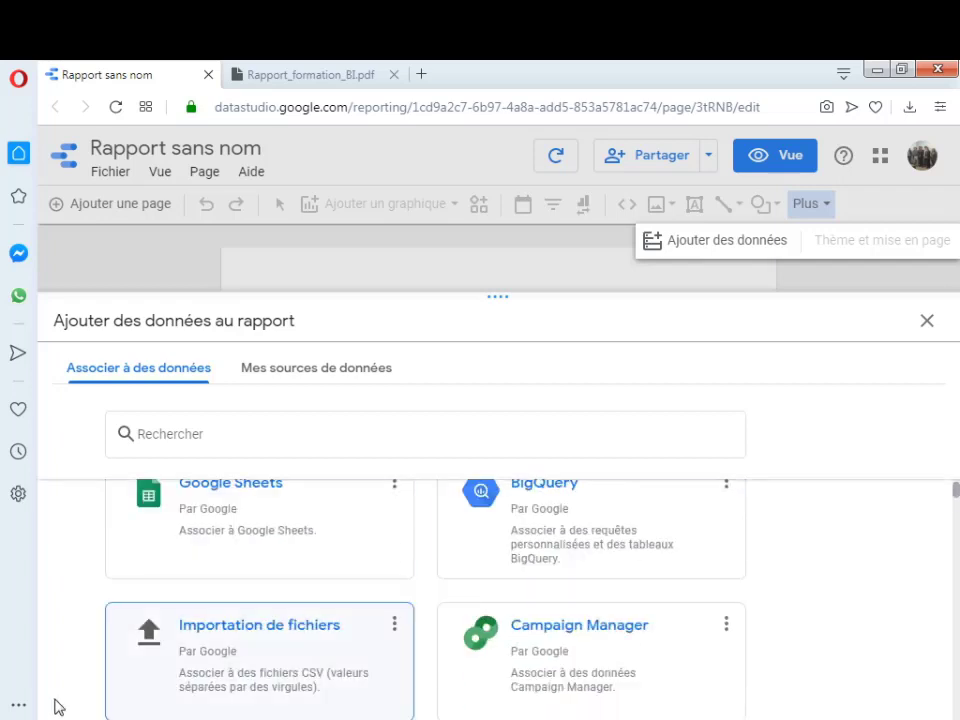
click(300, 688)
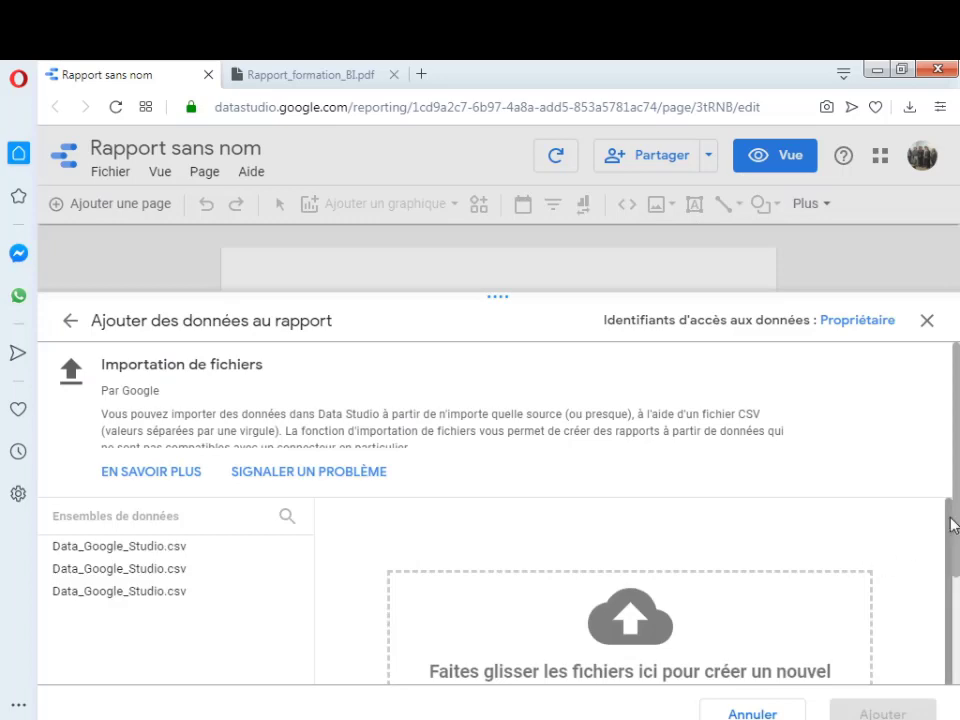
- Upload the Data_Google_Studio CSV file from the Formation OBS folder as a new dataset and add it to the report
drag(957, 463, 954, 577)
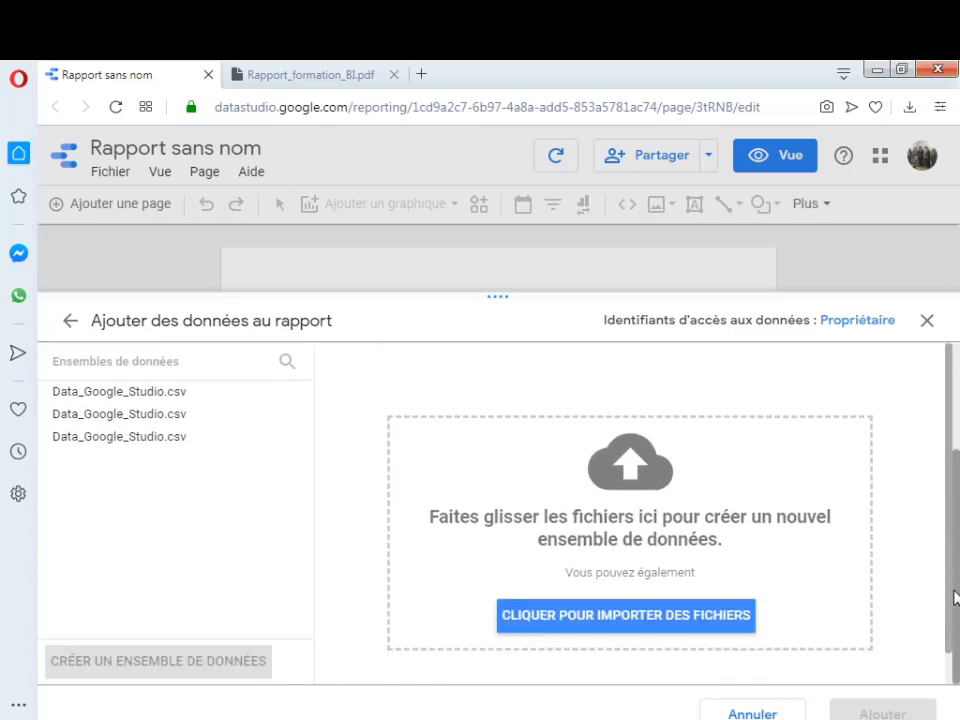
click(700, 633)
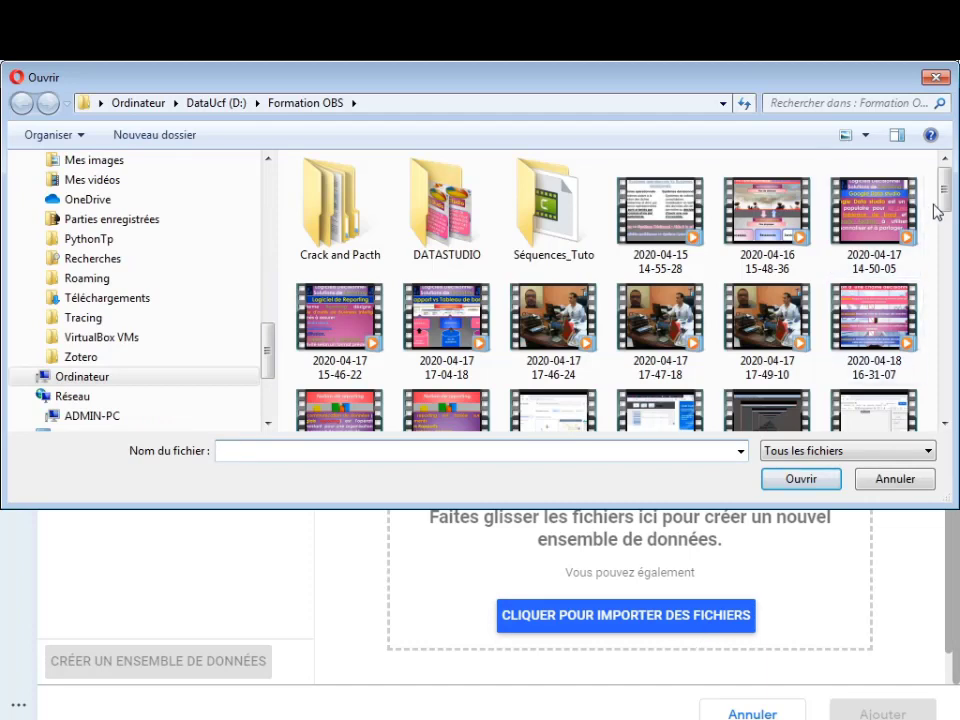
drag(943, 206, 952, 270)
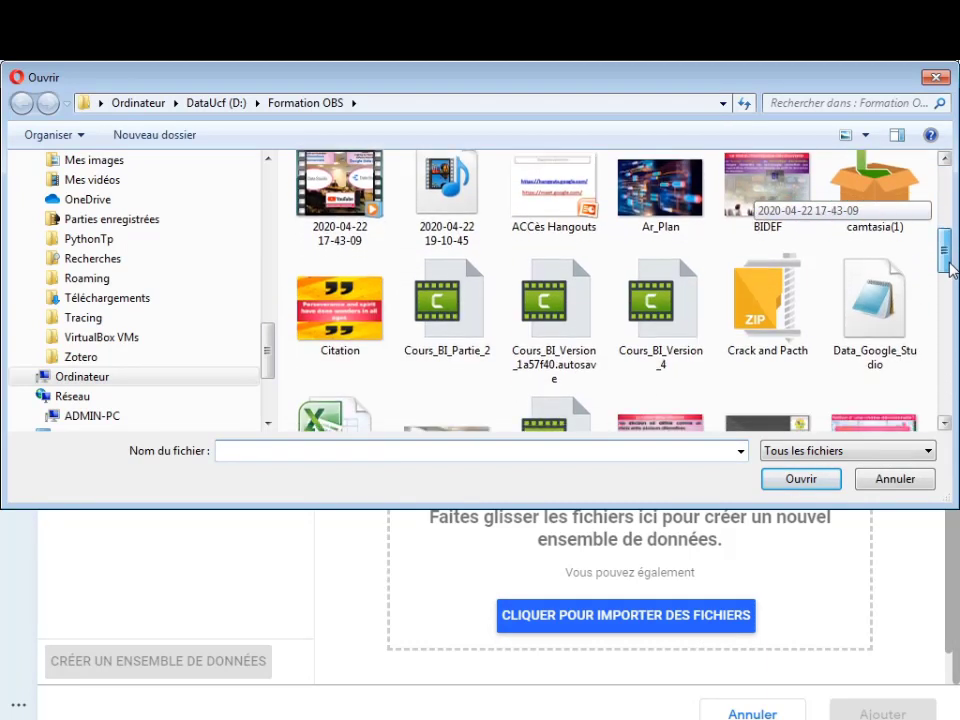
double_click(874, 327)
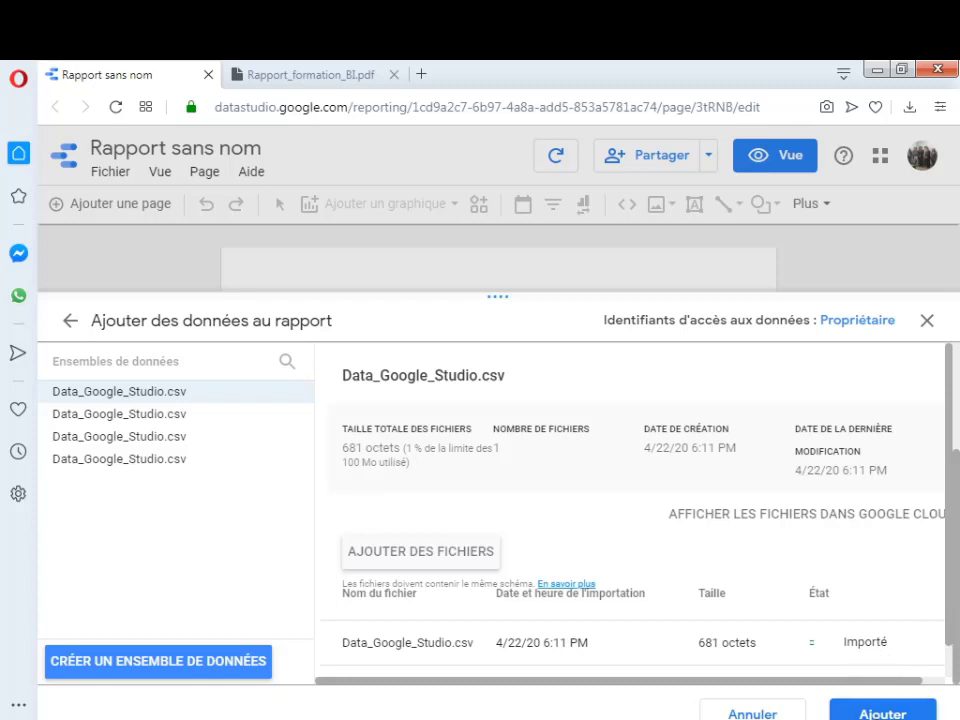
click(883, 713)
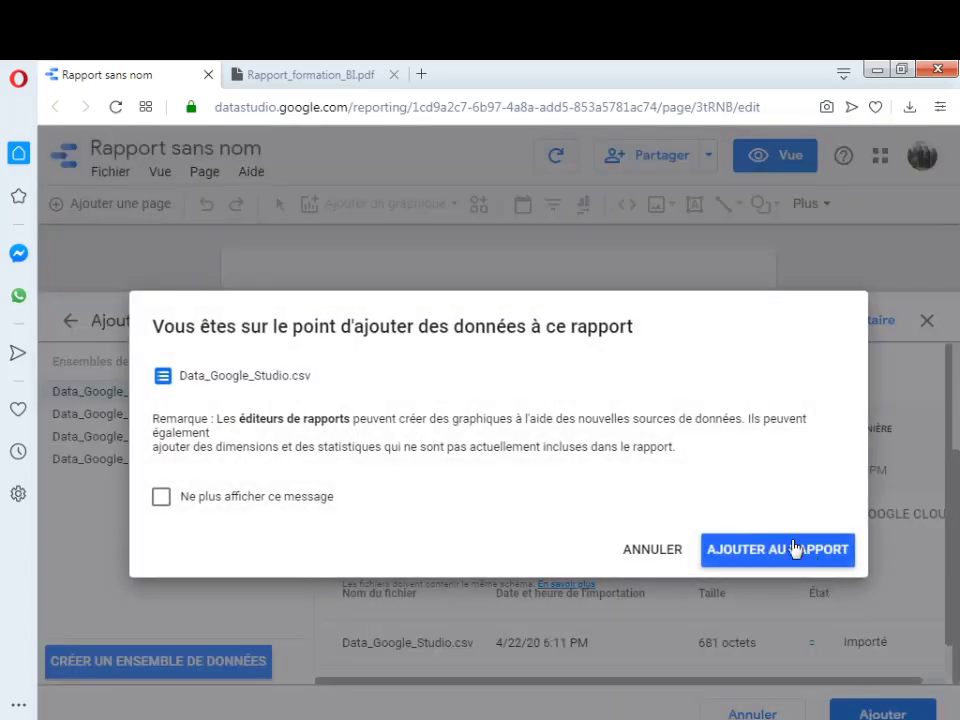
click(795, 550)
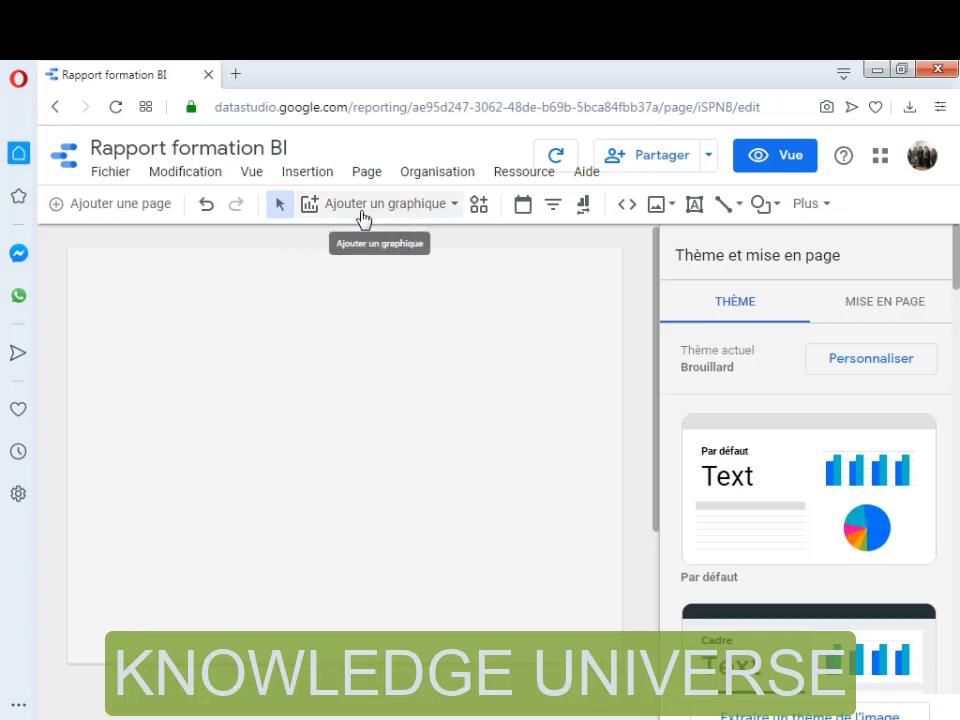
- Insert a simple vertical bar chart in the upper-left area of the report page
click(455, 212)
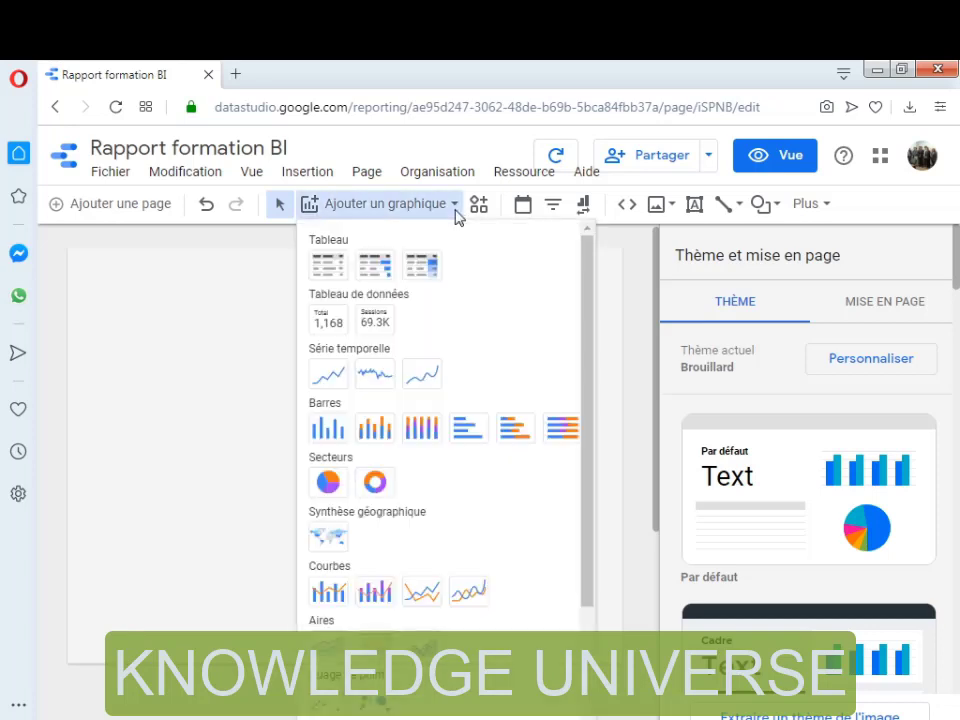
click(331, 433)
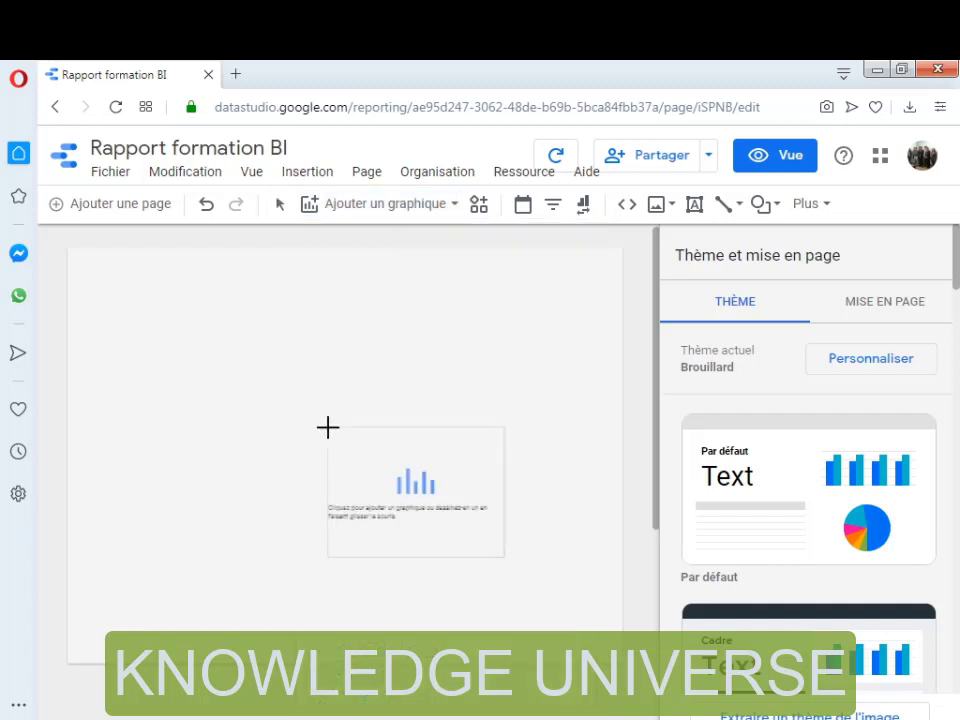
click(95, 316)
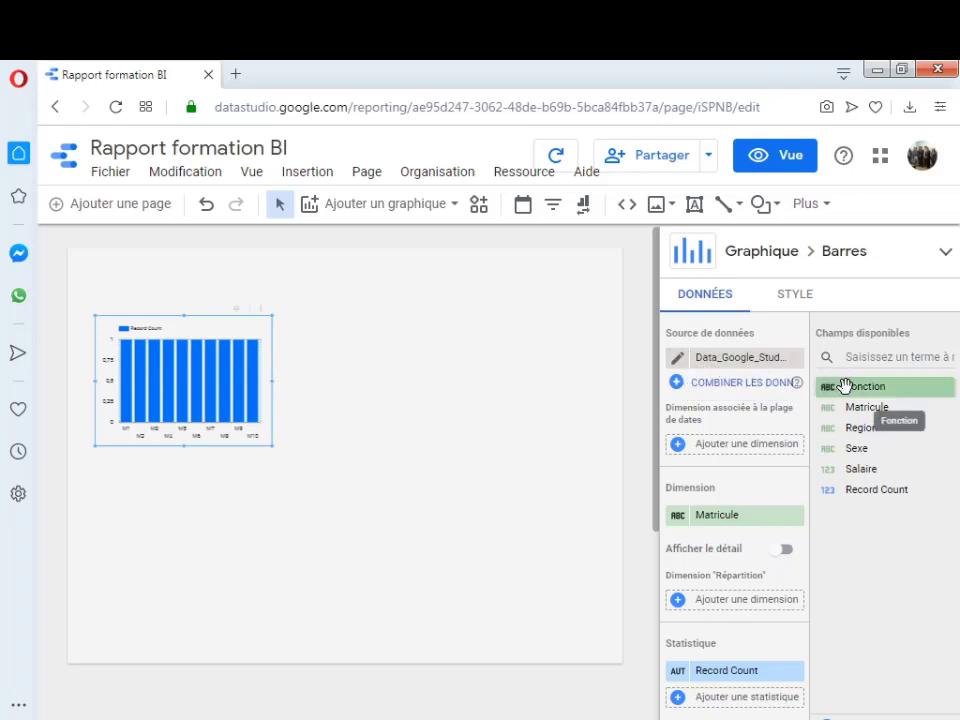
- Set the bar chart's dimension to Fonction and make Salaire its only statistic, removing Record Count
drag(848, 407, 850, 412)
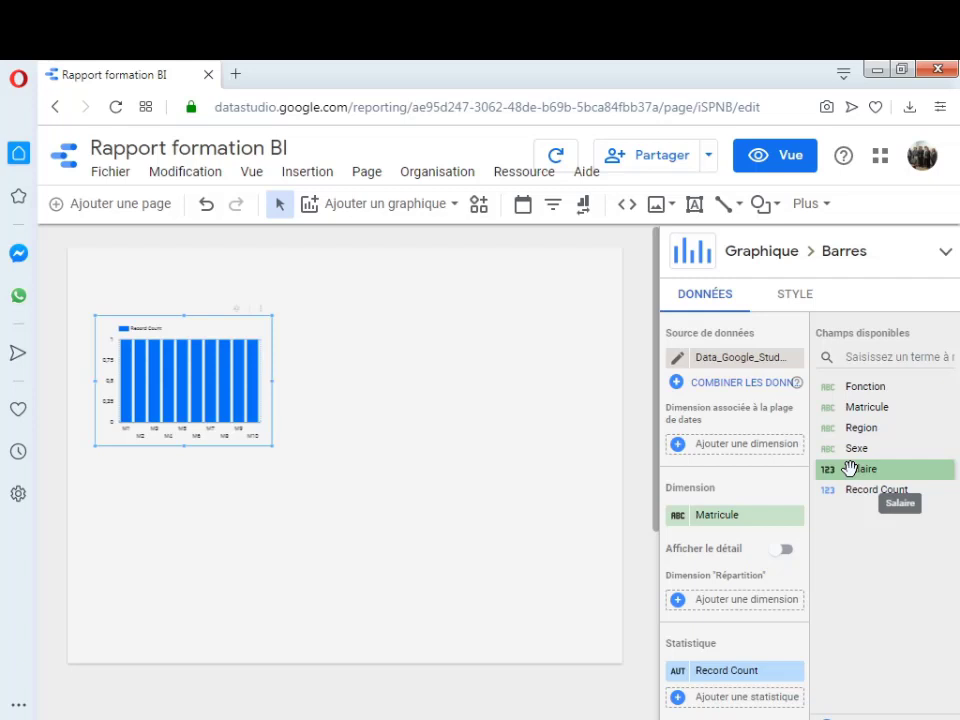
drag(877, 389, 740, 528)
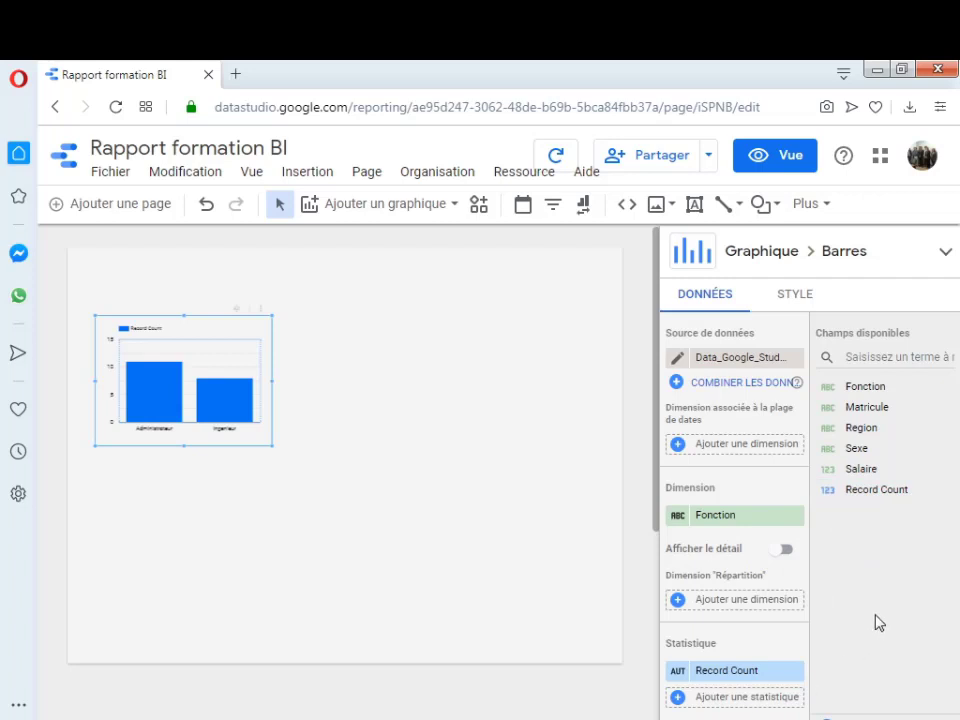
drag(856, 468, 727, 681)
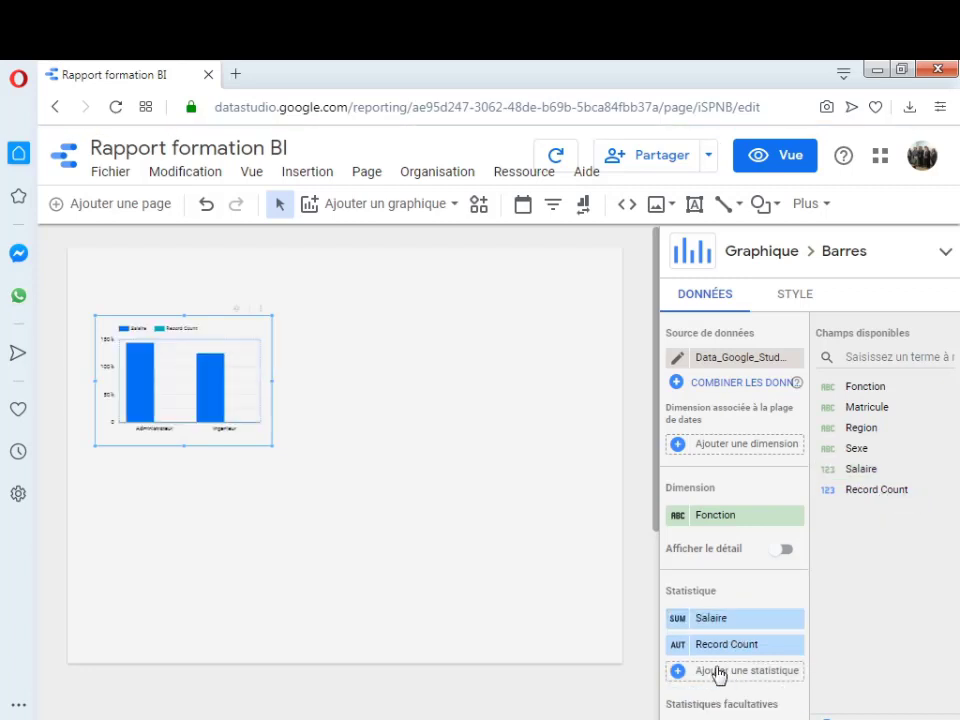
click(794, 645)
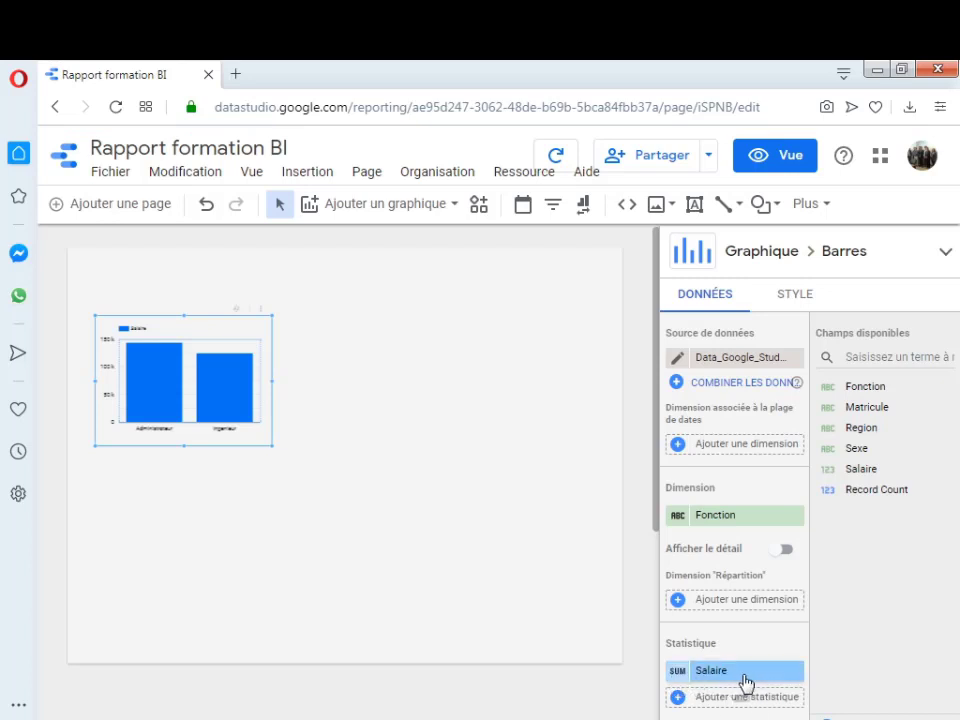
- Change the aggregation of the Salaire statistic to Moyenne and enlarge the bar chart on the page
click(678, 679)
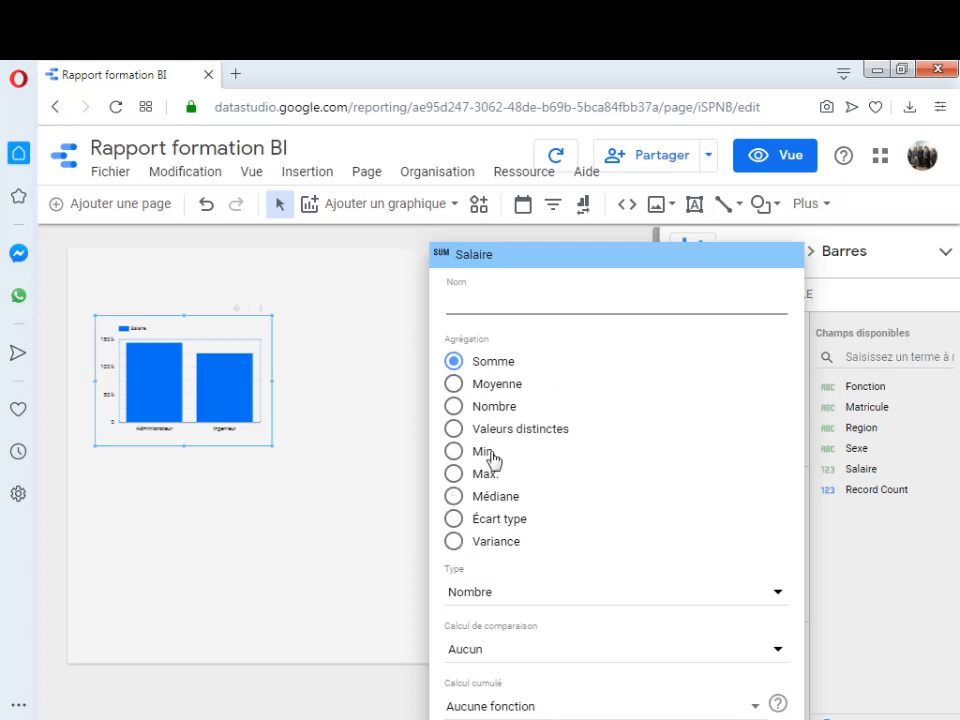
click(453, 386)
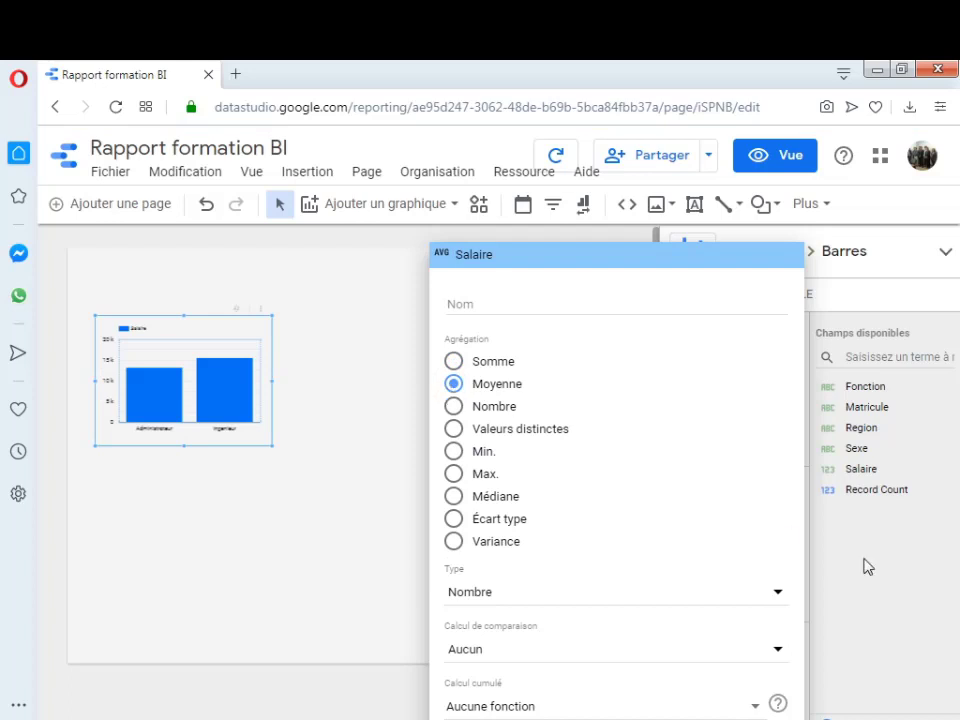
click(928, 592)
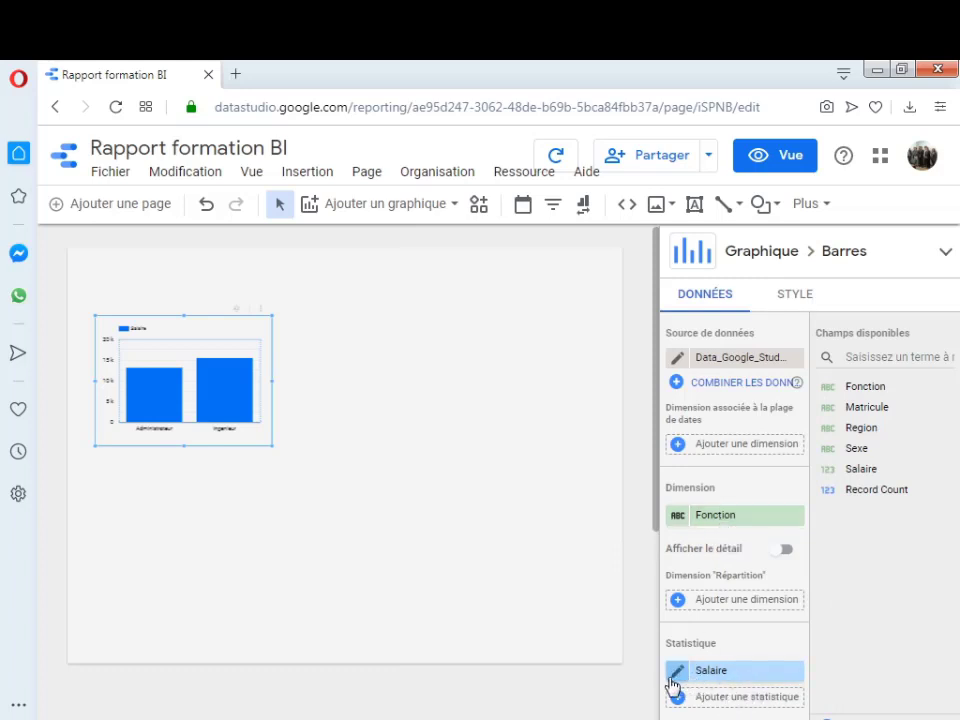
drag(270, 446, 311, 512)
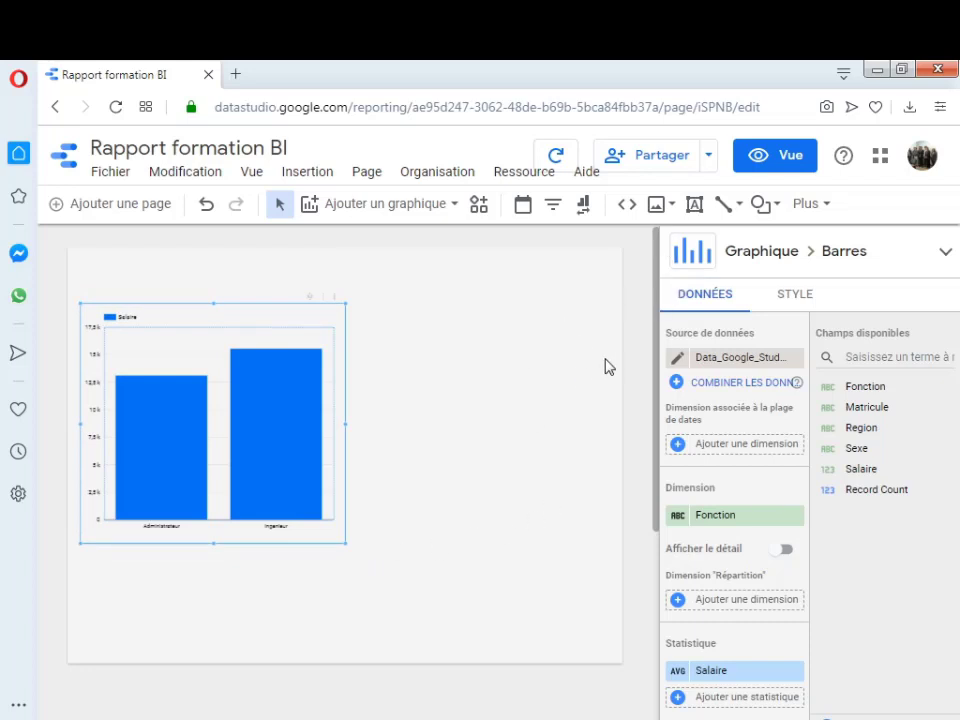
- Add a text box across the chart's width just above it, reading "Répartition des salaires par fonction"
click(693, 213)
drag(77, 265, 347, 297)
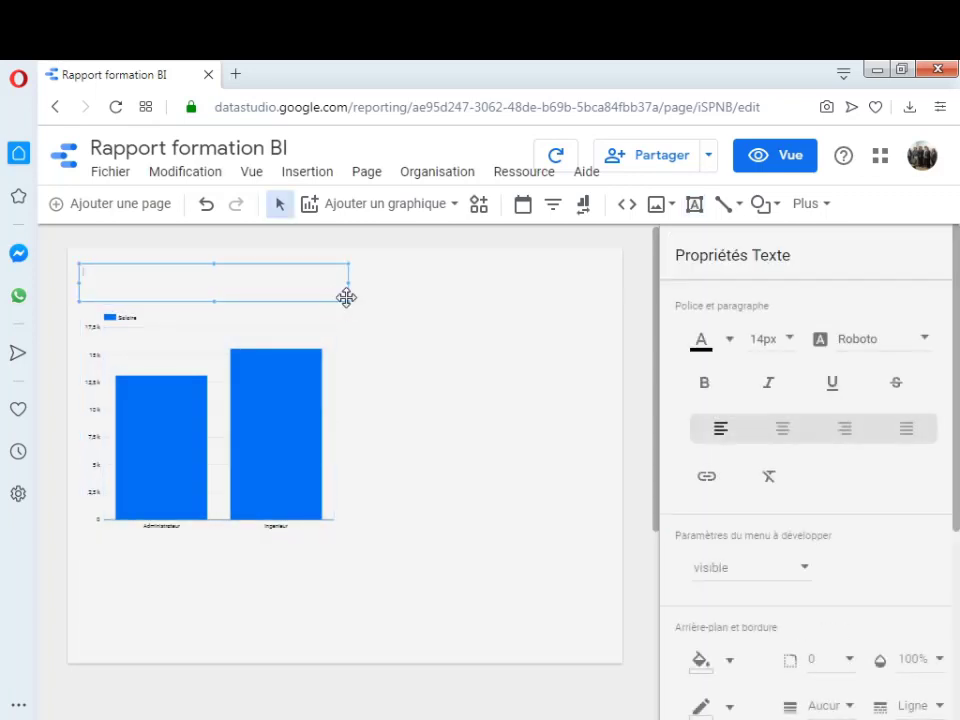
text(R)
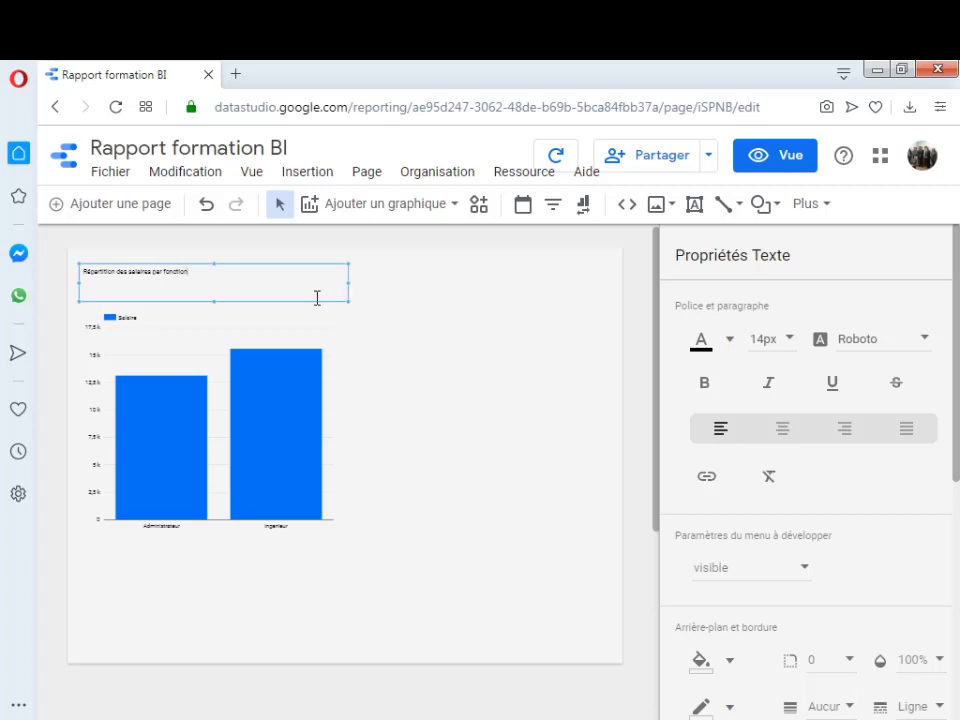
- Centre the text in the bar chart's title box and set its font to 16px in the theme's blue
click(778, 427)
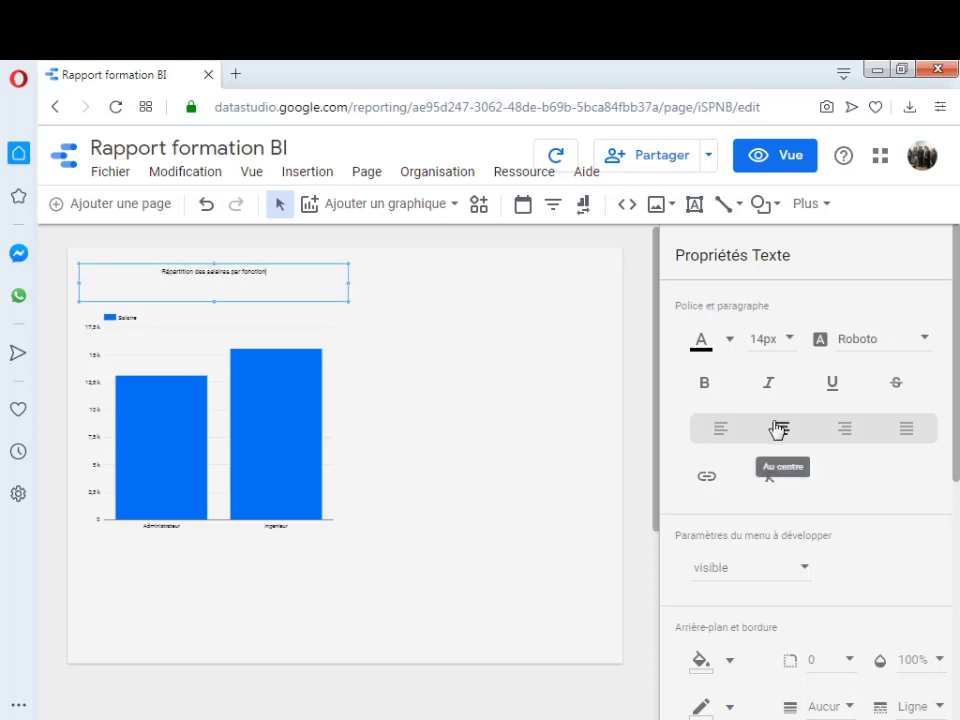
click(790, 340)
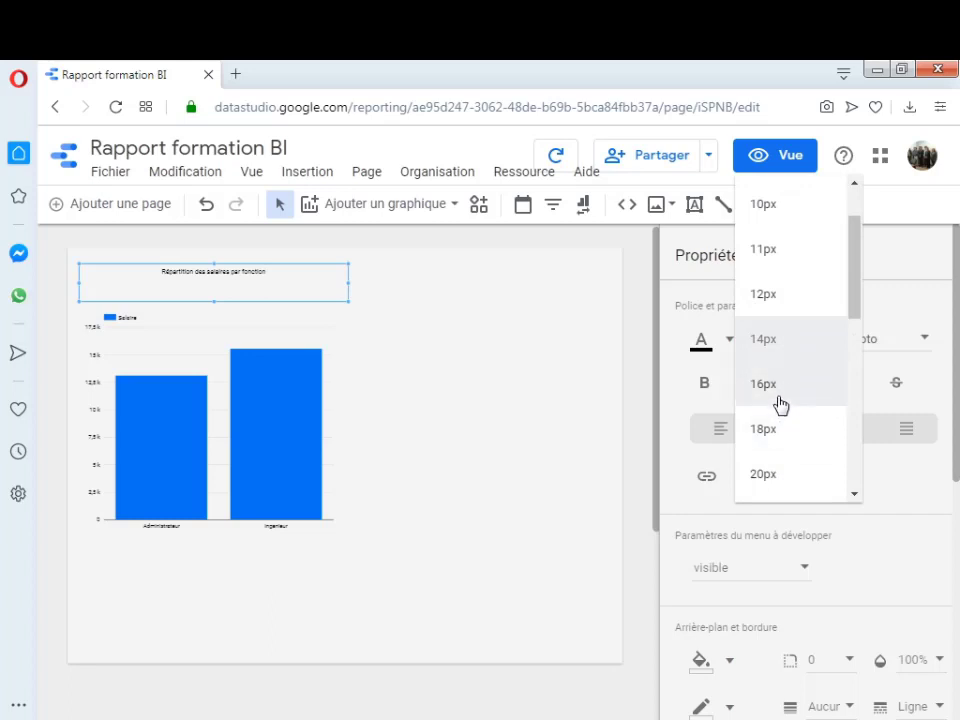
click(781, 398)
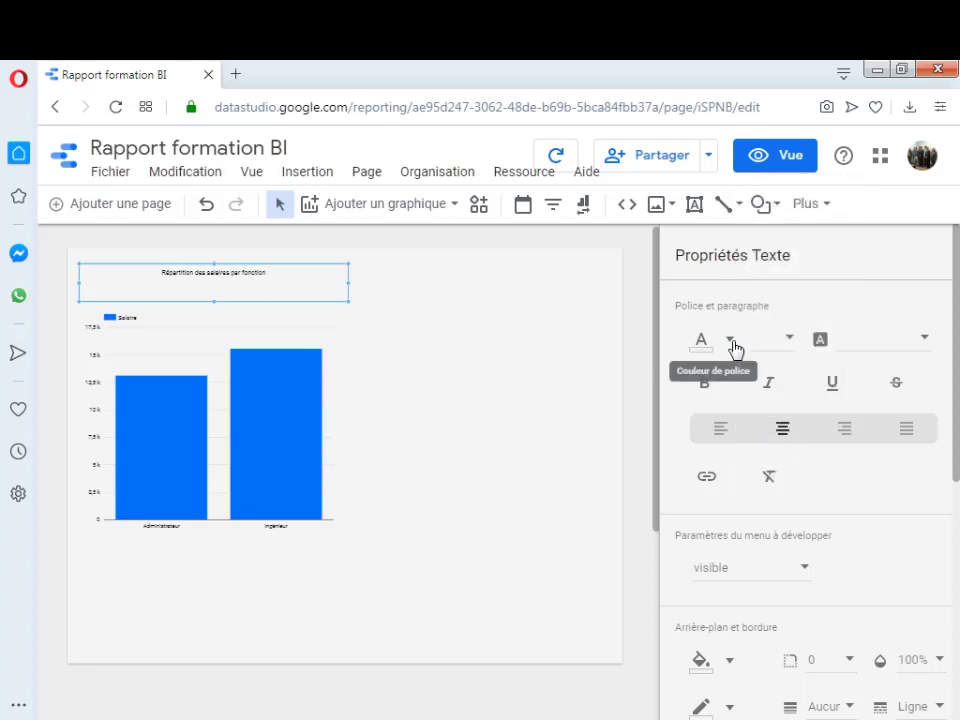
click(733, 343)
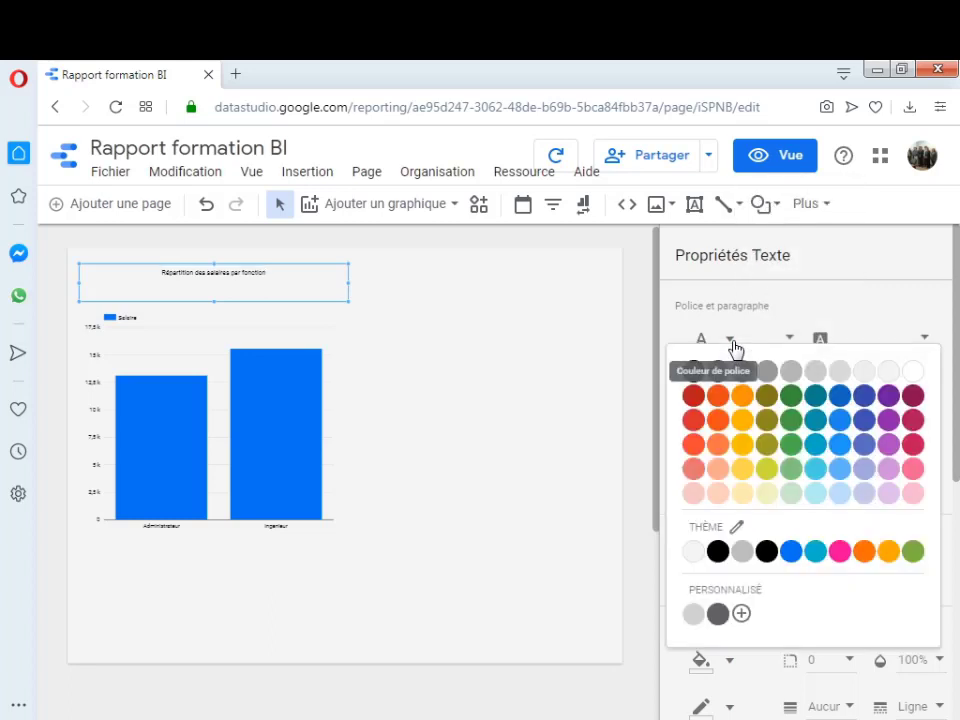
click(791, 552)
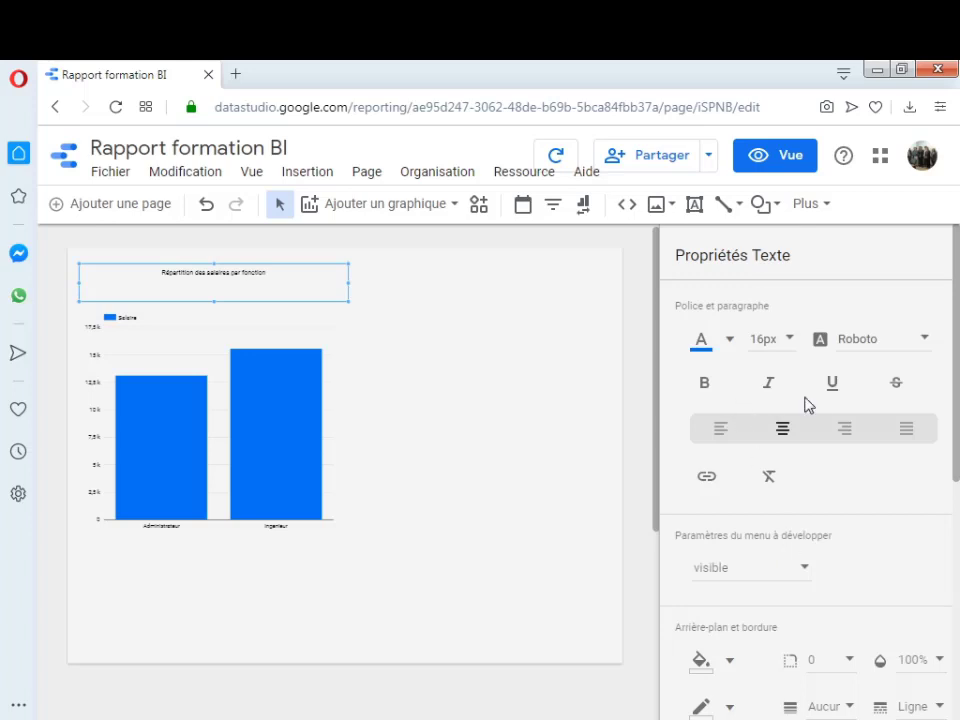
- Fill the background of the bar chart's title box with light indigo
click(731, 664)
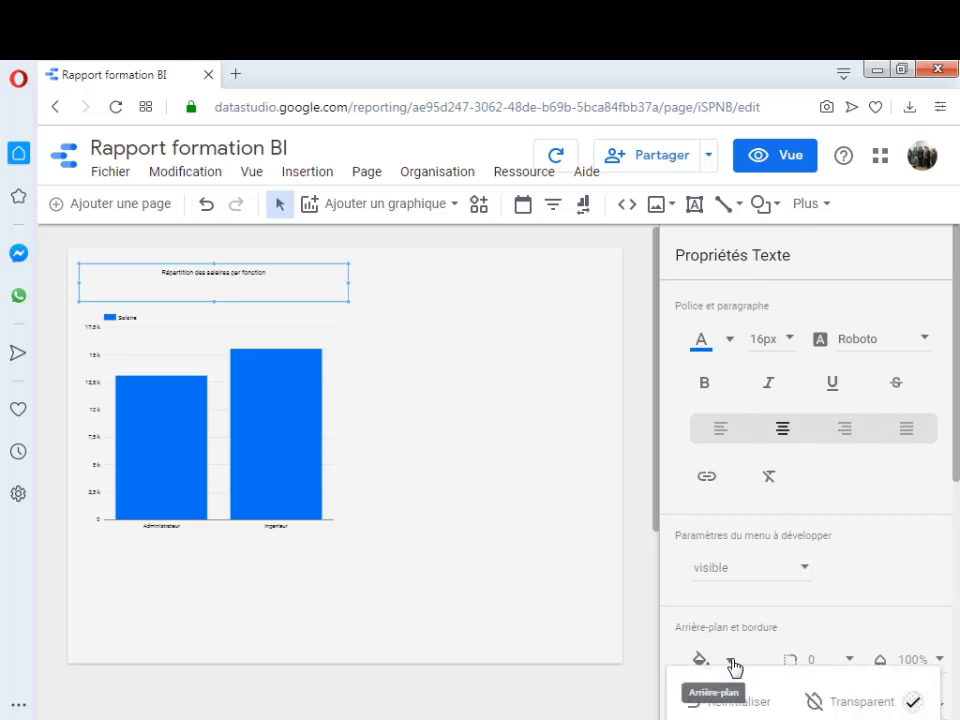
drag(957, 460, 957, 538)
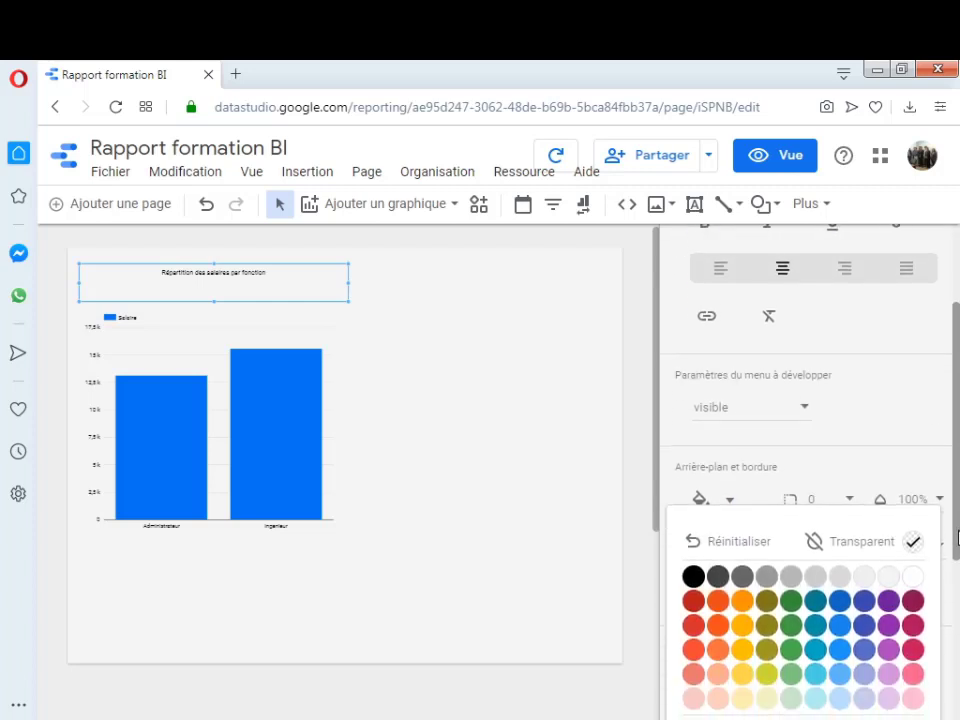
click(865, 674)
click(356, 345)
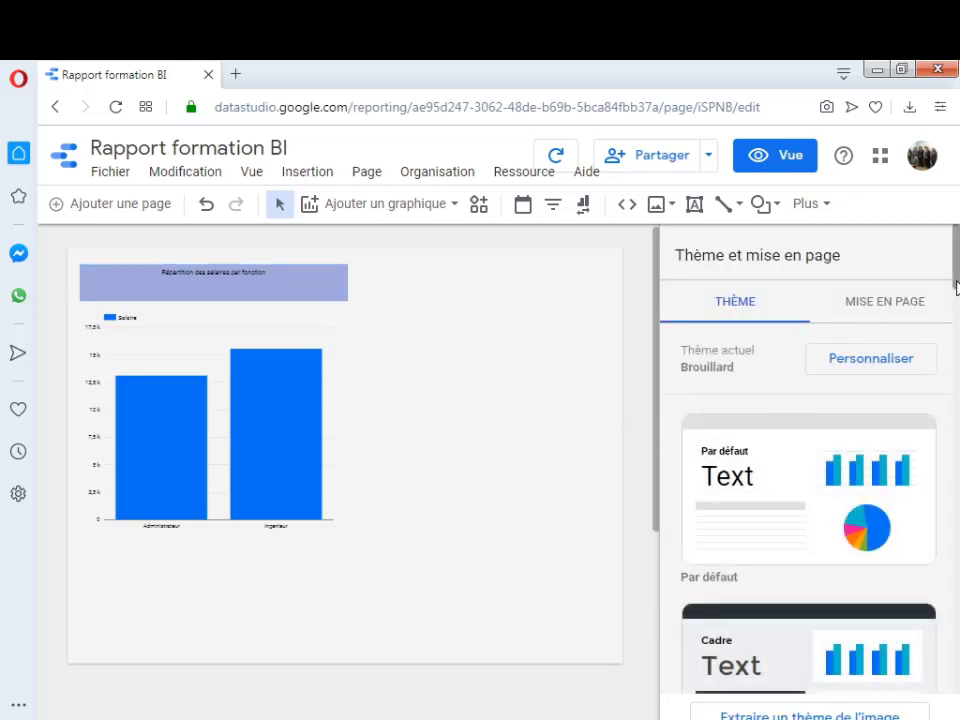
- Enlarge the bar chart slightly and widen its title box a little beyond the chart's right edge
click(204, 420)
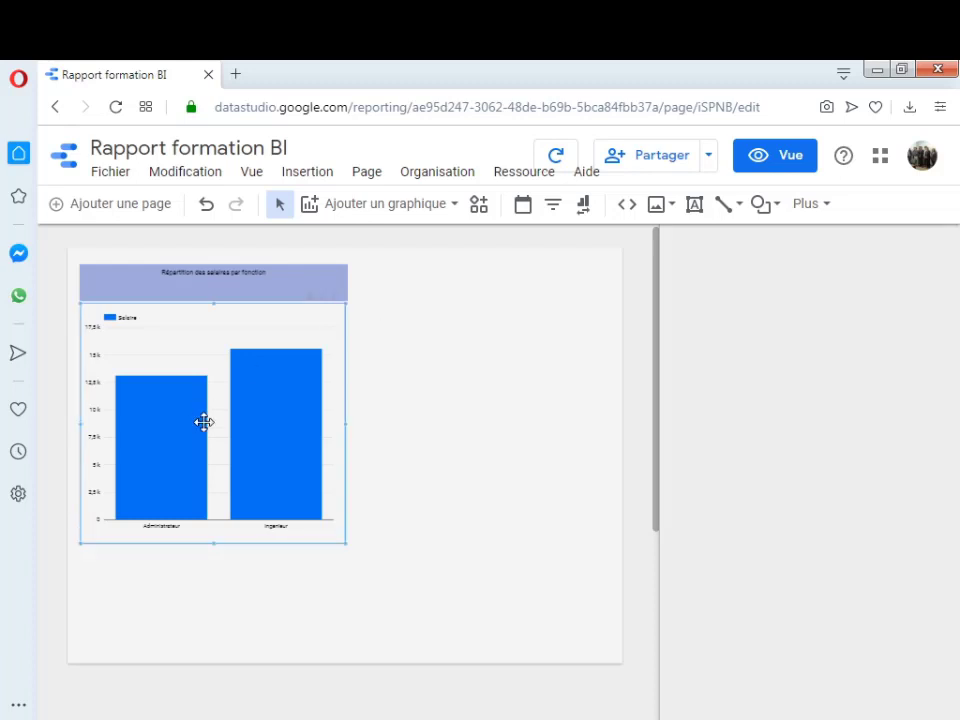
drag(342, 544, 347, 553)
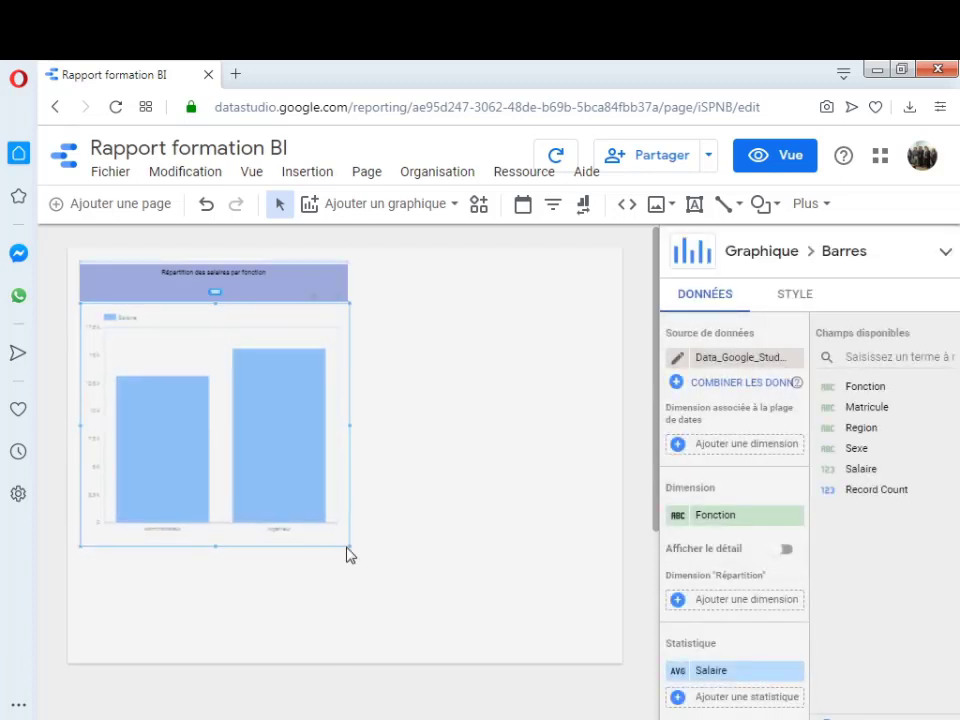
click(317, 285)
mouse_move(347, 283)
mouse_down()
mouse_move(360, 289)
mouse_move(358, 281)
mouse_up()
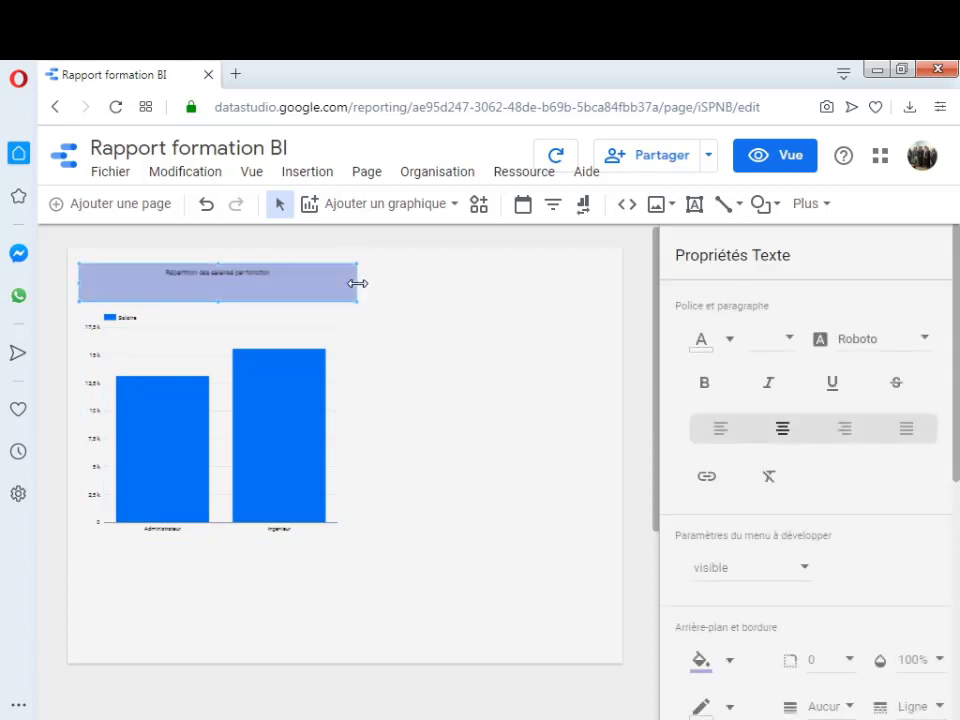
- Preview the report in view mode and examine the title and the bar chart down to its axis labels
click(776, 163)
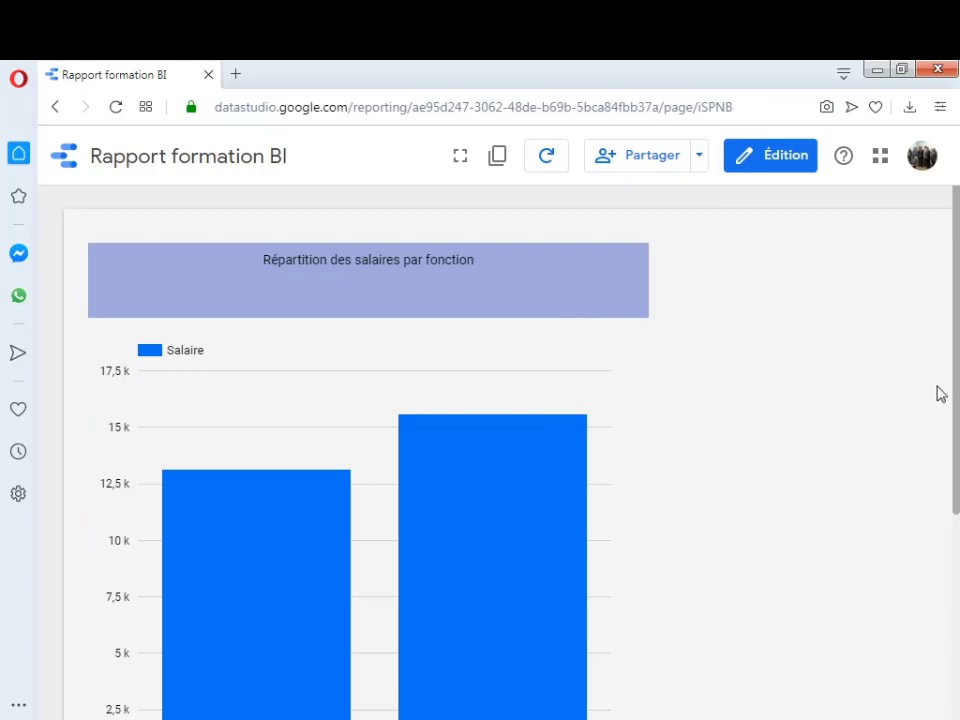
scroll(955, 420, down, 1)
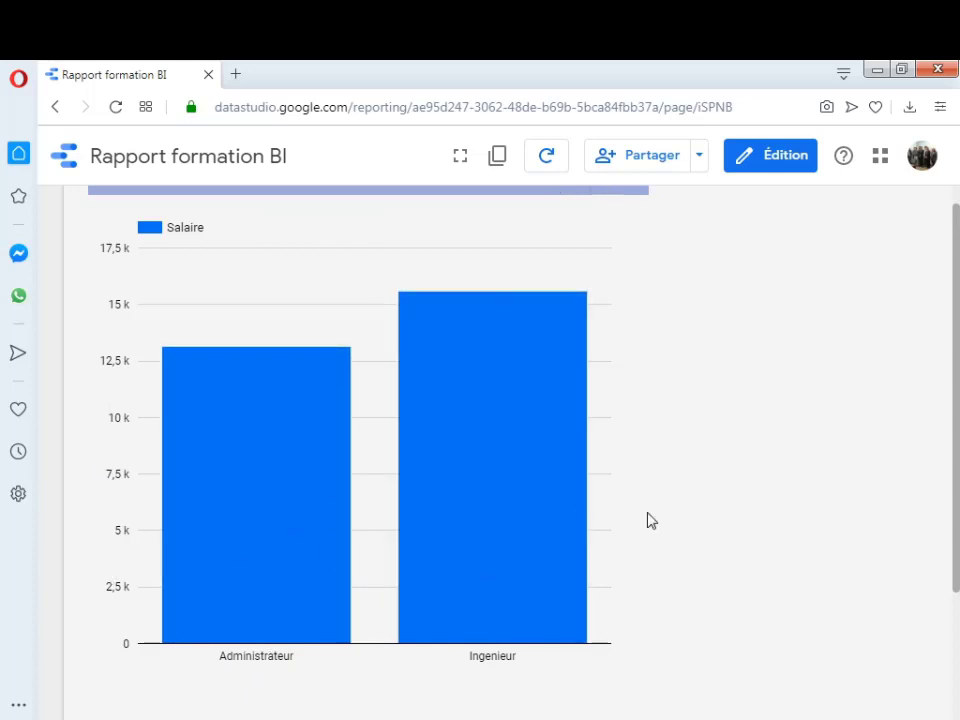
drag(953, 561, 949, 482)
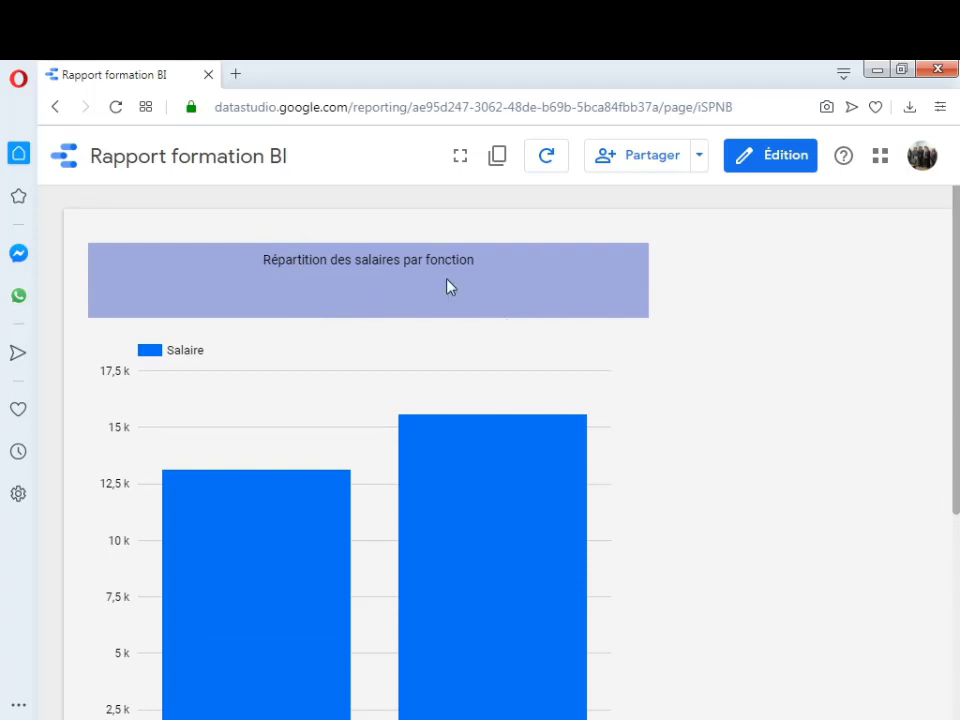
- Return to editing the report and shift the bar chart slightly to the left beneath its title
click(784, 163)
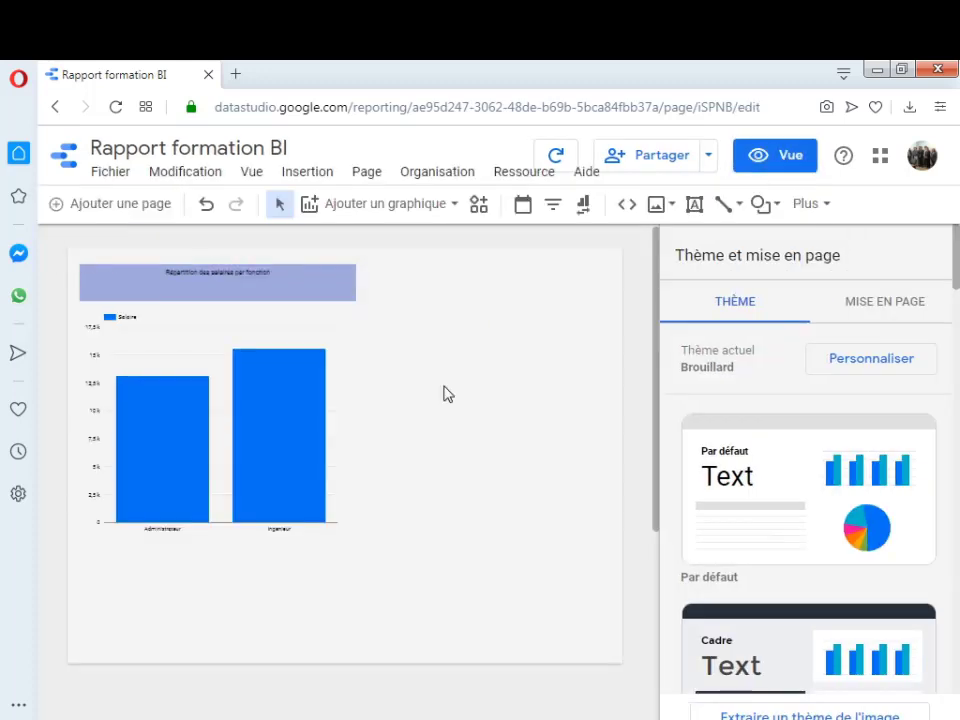
drag(320, 401, 313, 402)
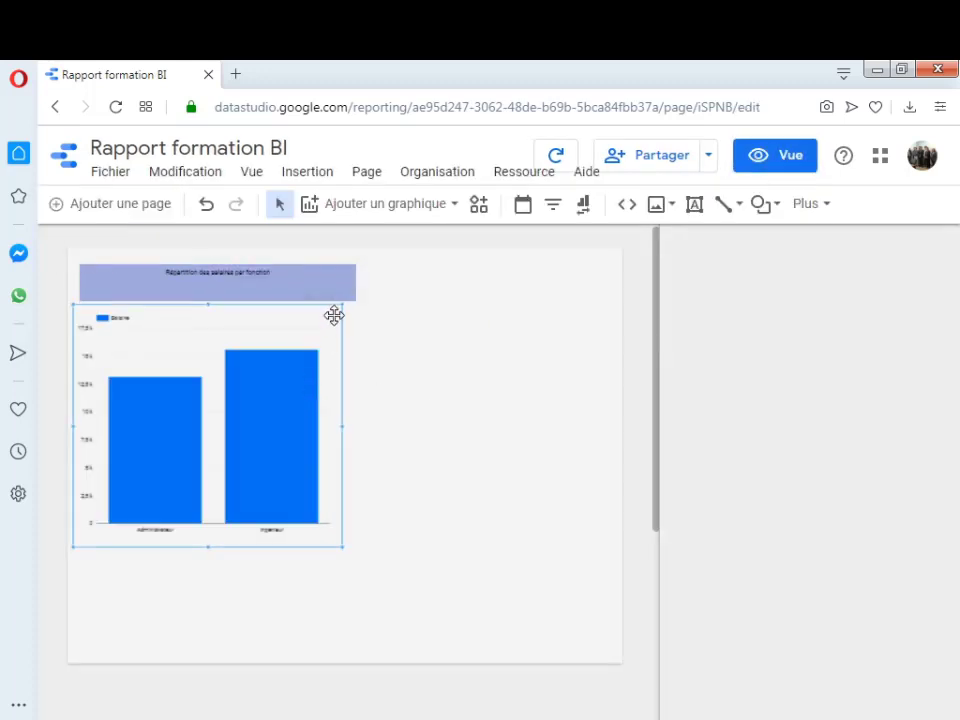
click(345, 274)
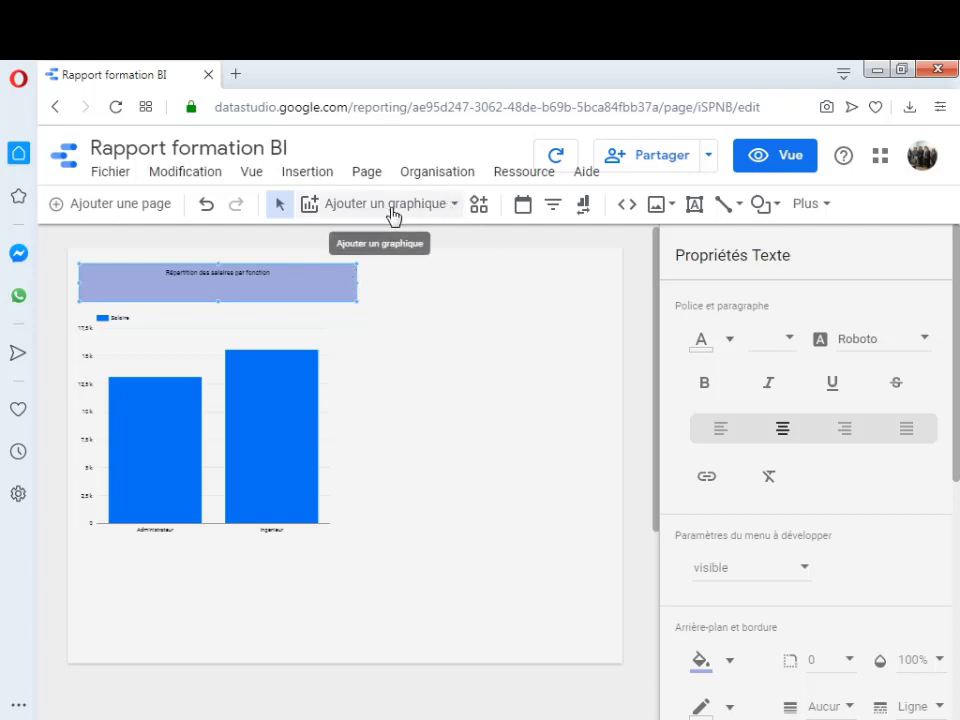
- Insert a pie chart to the right of the bar chart and enlarge it to nearly fill the free width
click(453, 205)
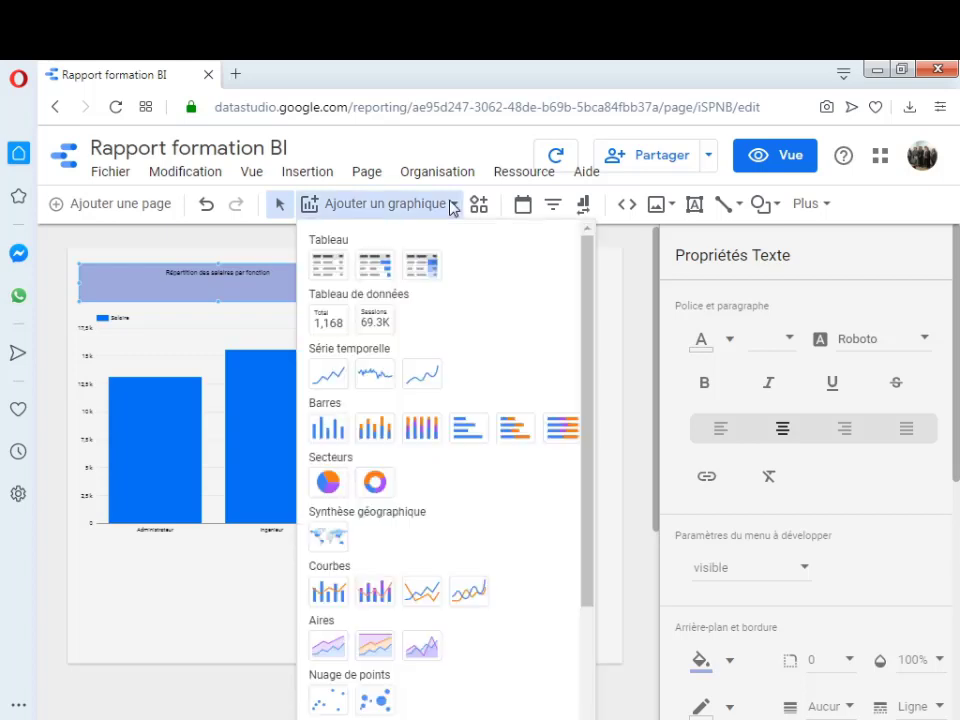
click(328, 483)
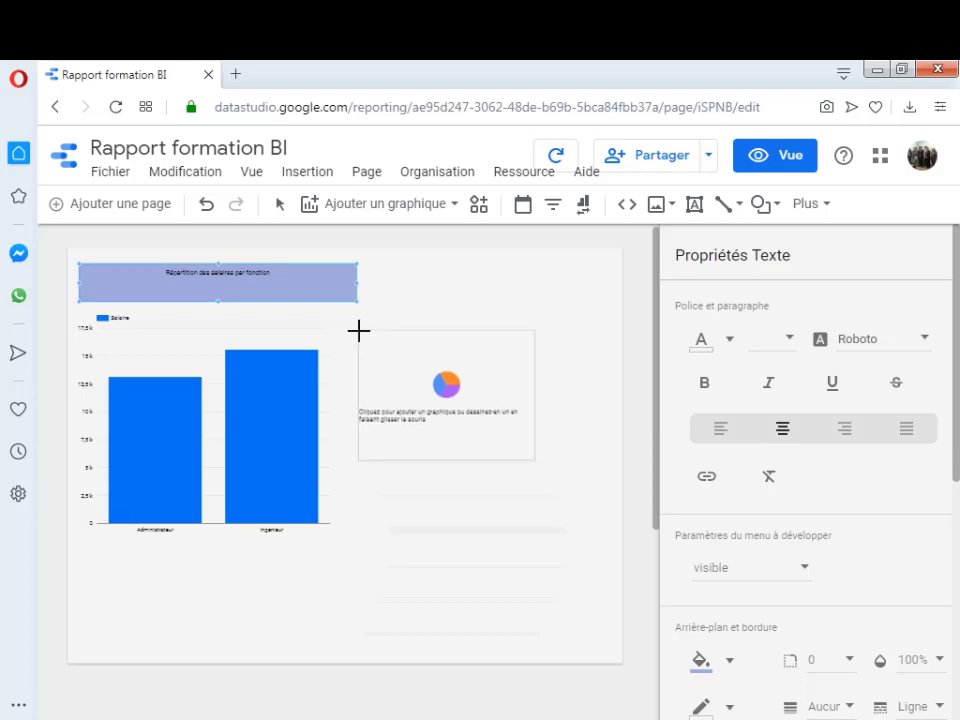
click(359, 330)
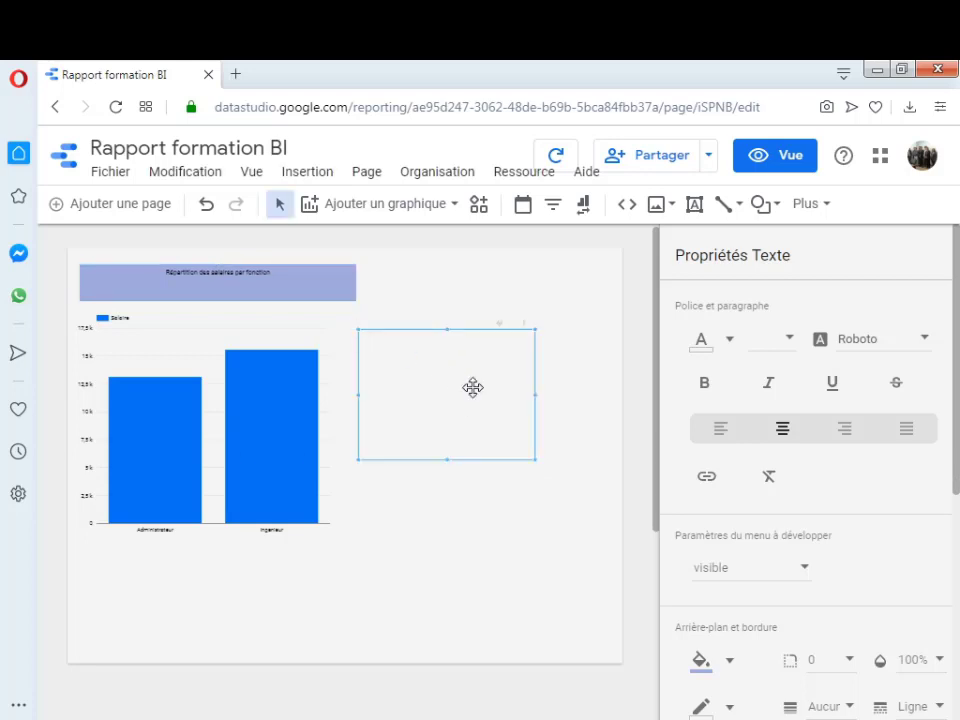
drag(535, 461, 592, 522)
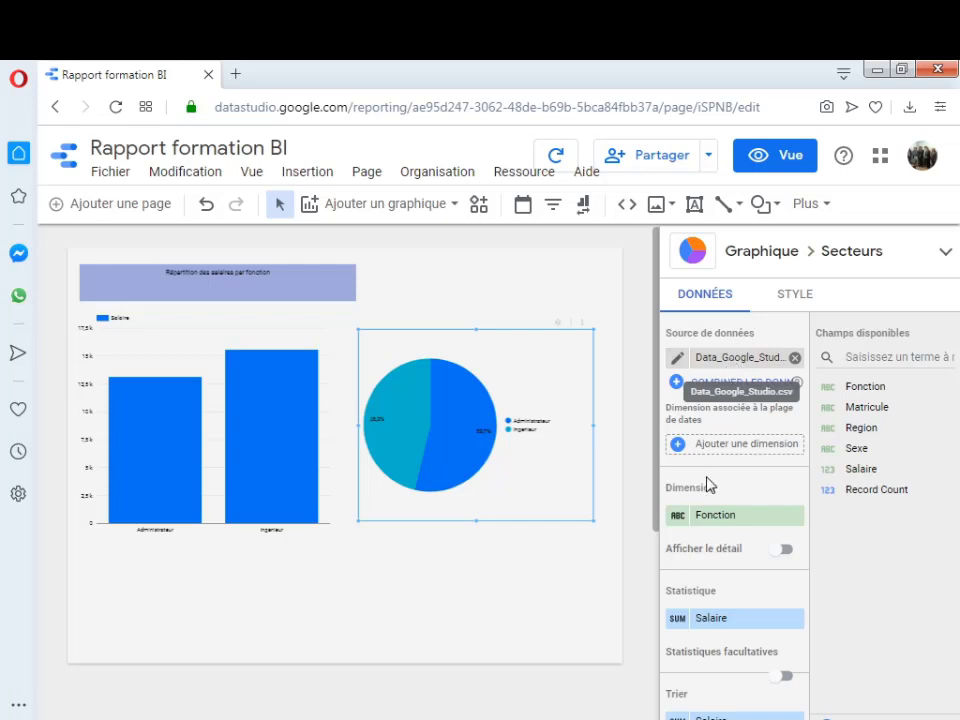
- Set the pie chart's dimension to Region with Salaire aggregated as Somme, and move the chart slightly down
click(750, 520)
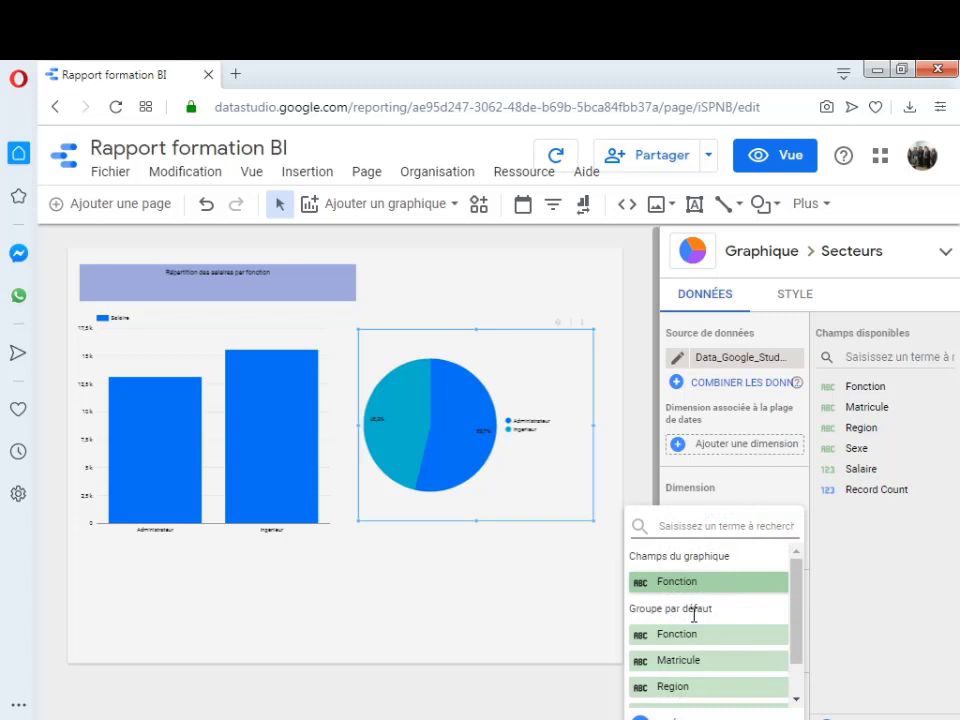
click(677, 690)
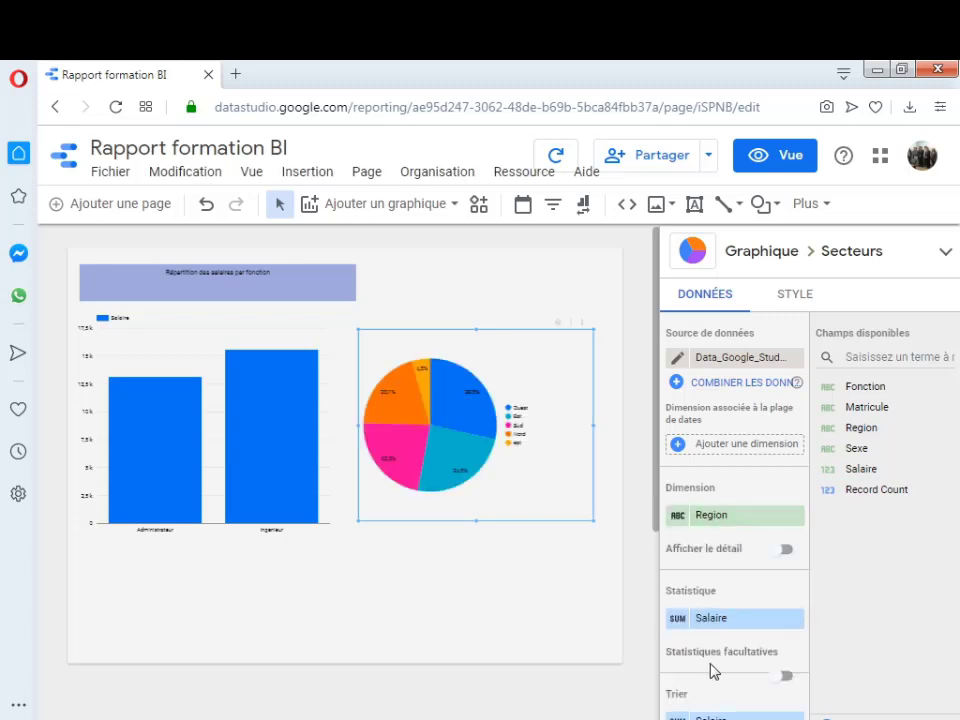
click(720, 628)
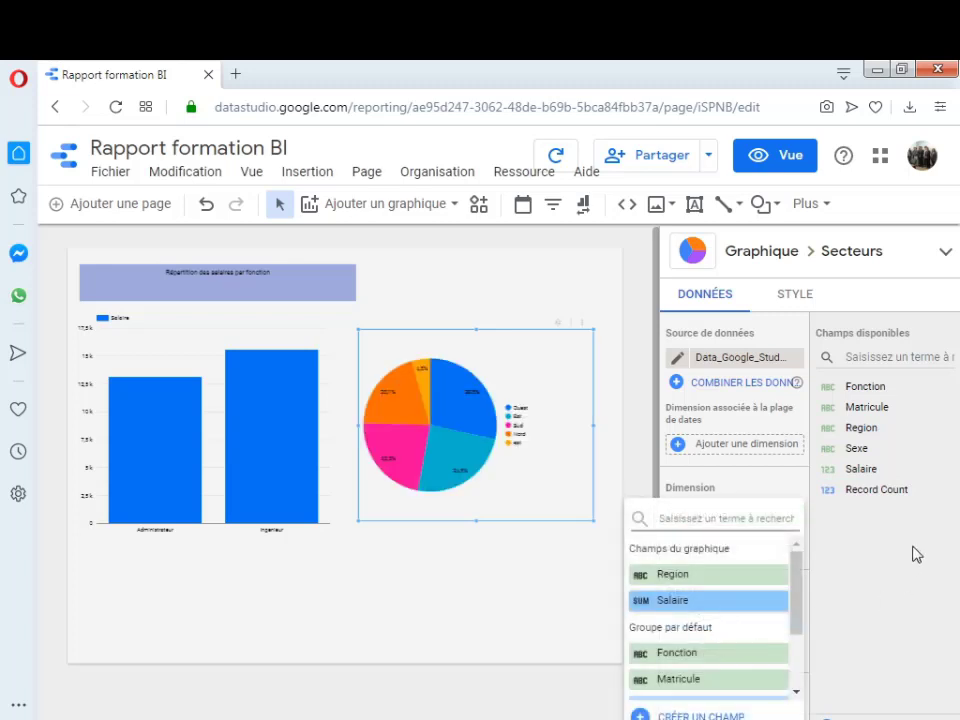
click(833, 601)
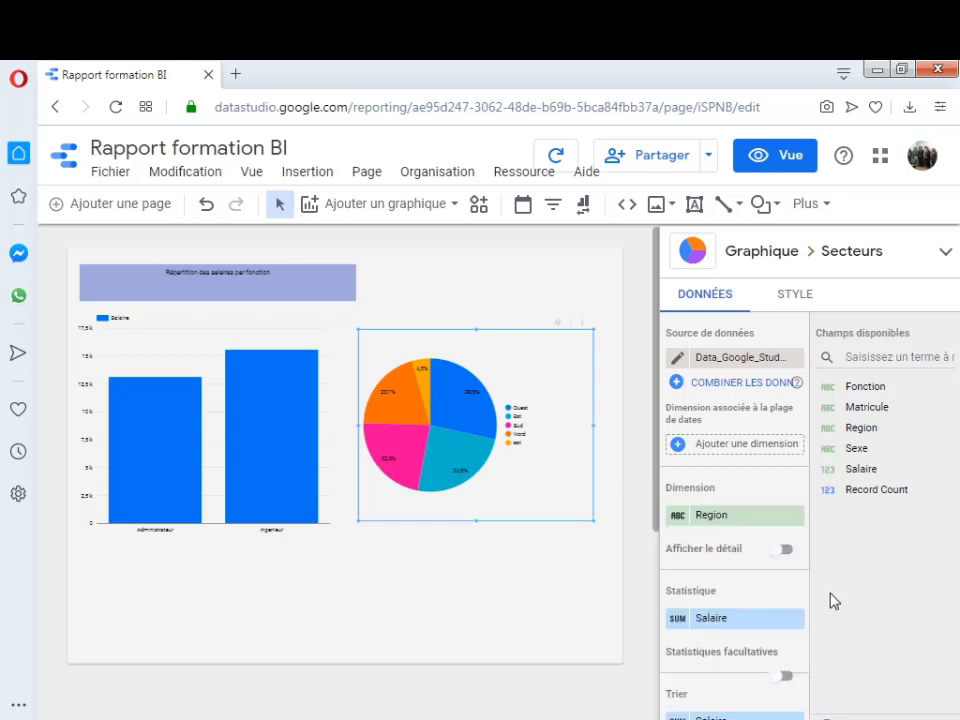
click(676, 619)
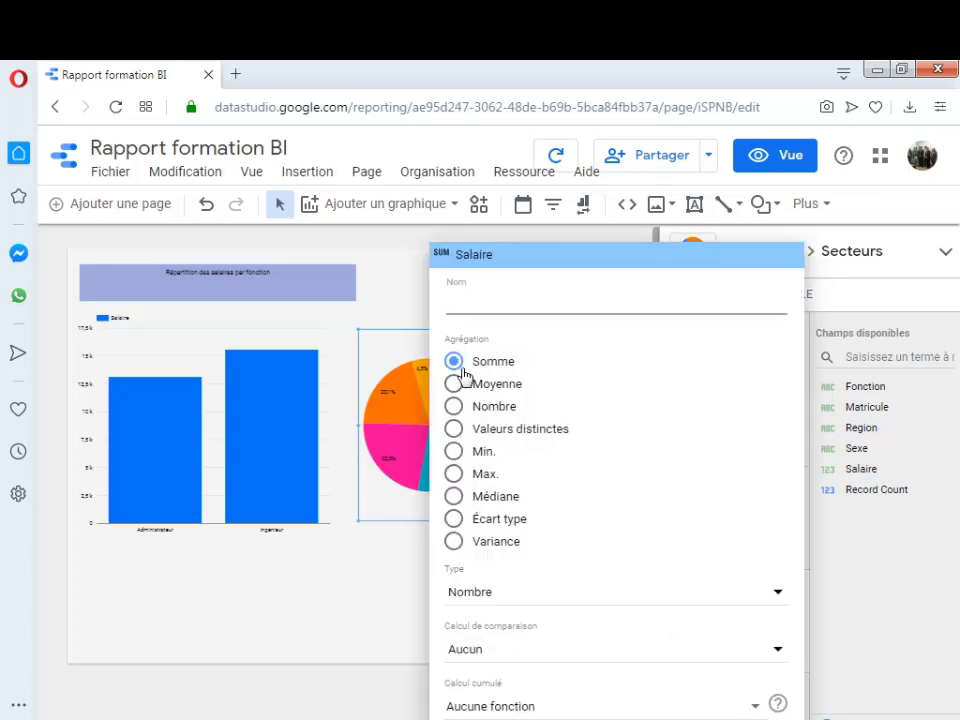
click(897, 640)
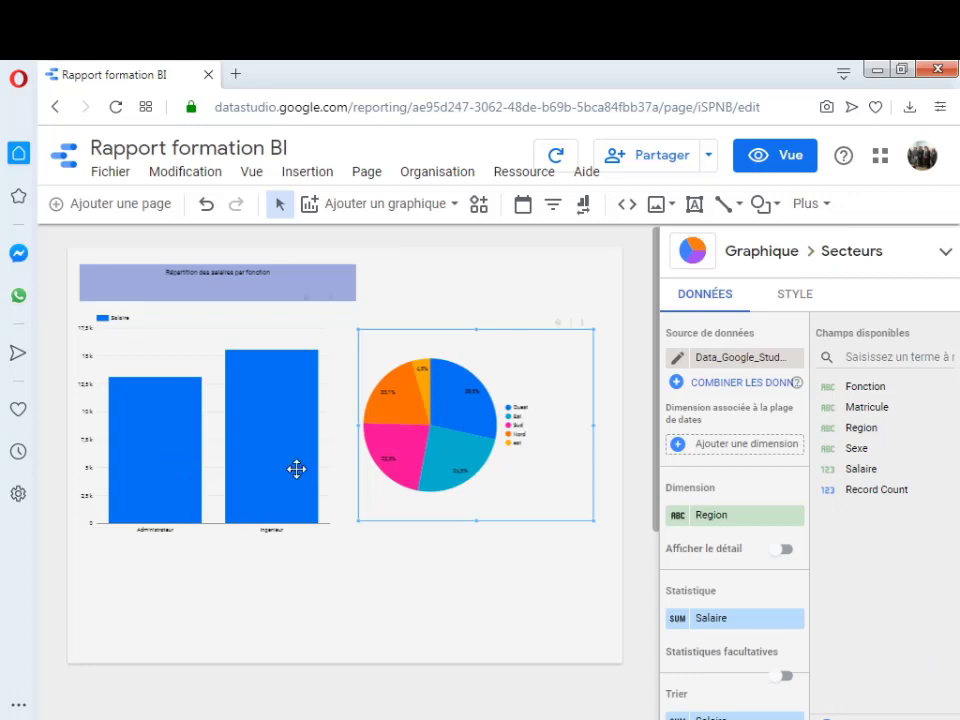
drag(530, 475, 527, 484)
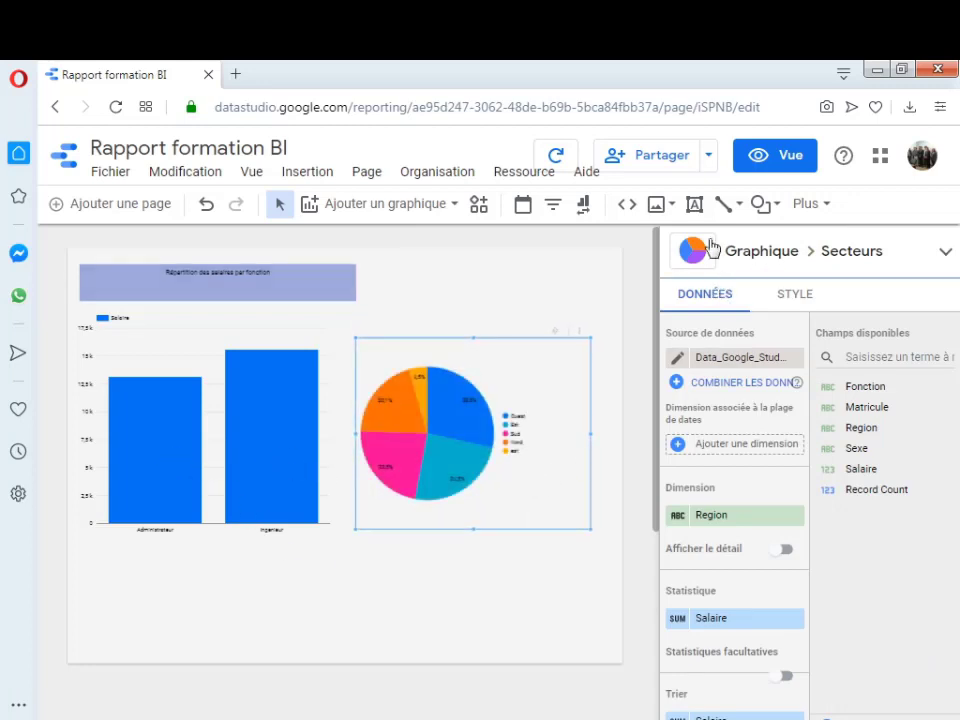
- Add a text box above the pie chart reading "Répartition des salaires par région" and centre its text
click(694, 208)
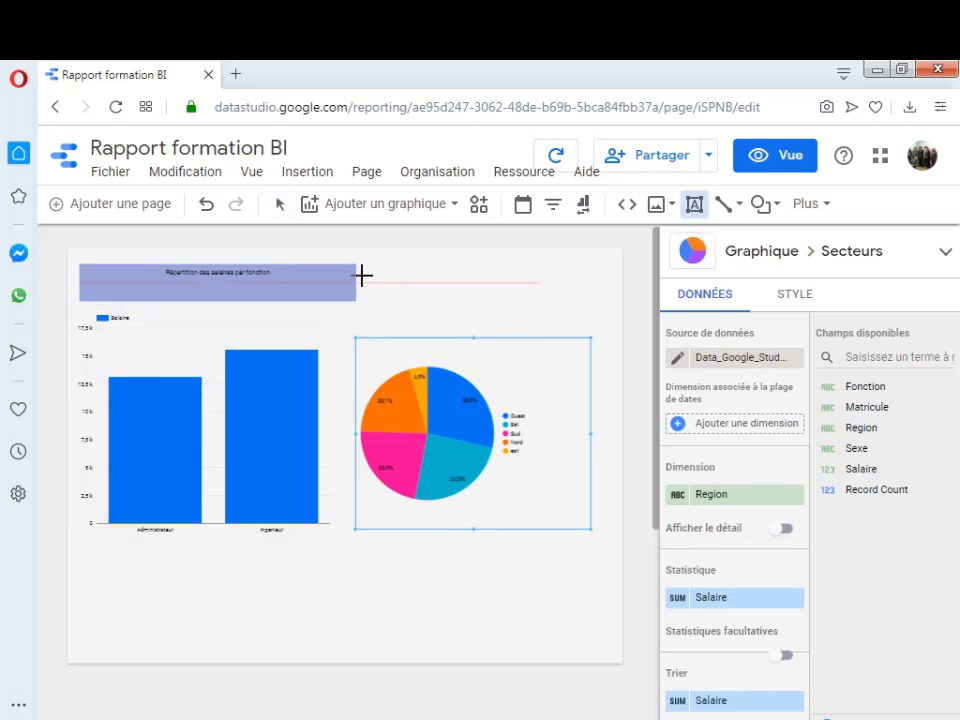
drag(366, 270, 600, 304)
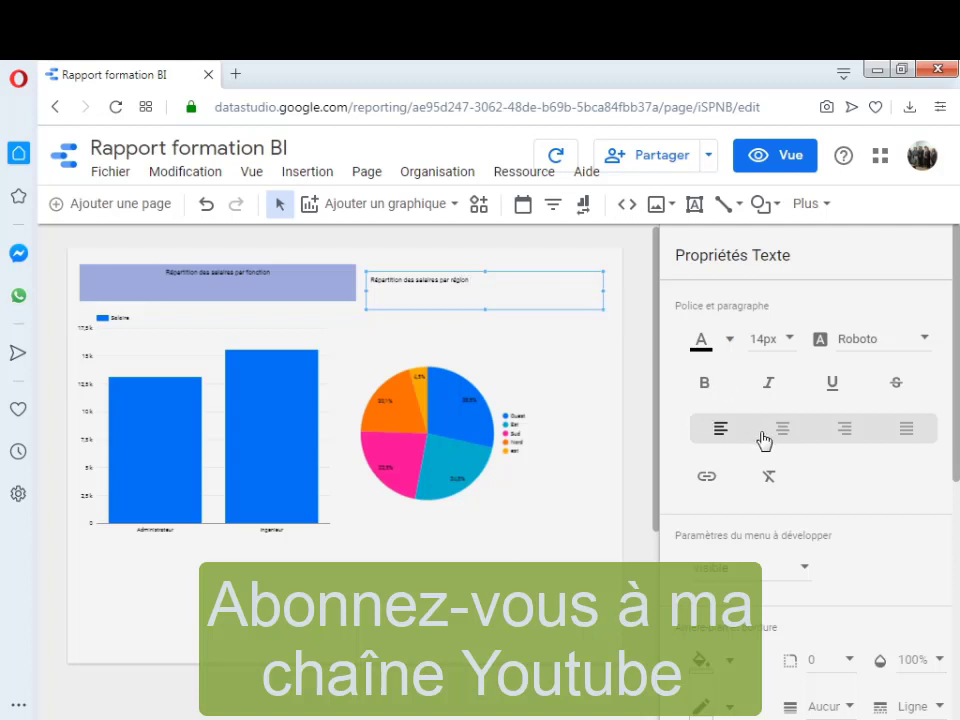
click(783, 429)
- Set the pie chart title's font size to 16px and its font colour to orange
click(711, 389)
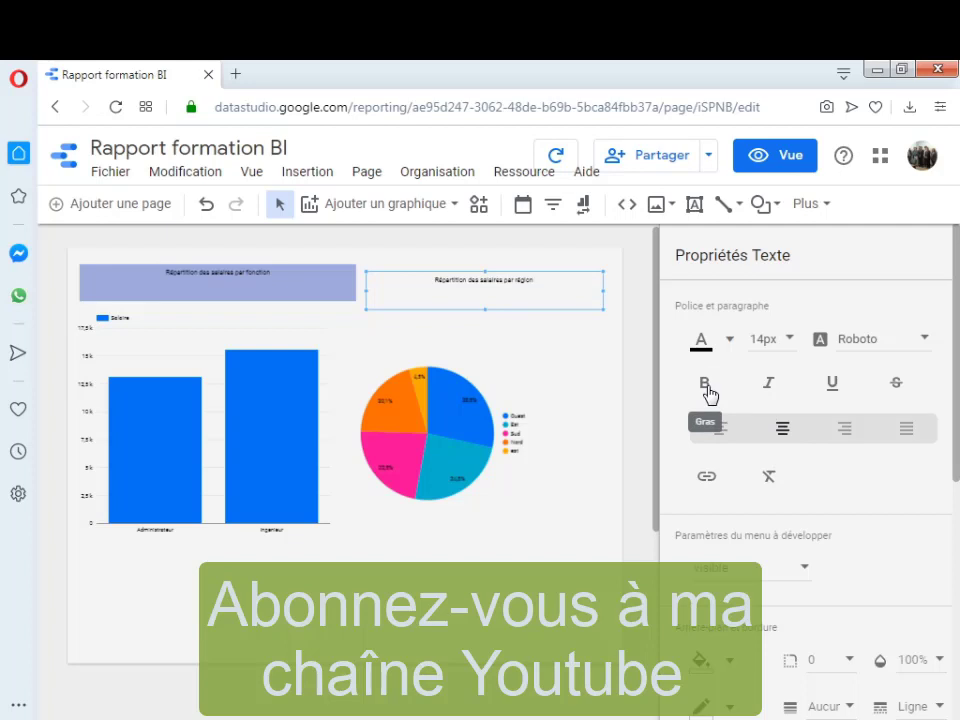
click(794, 341)
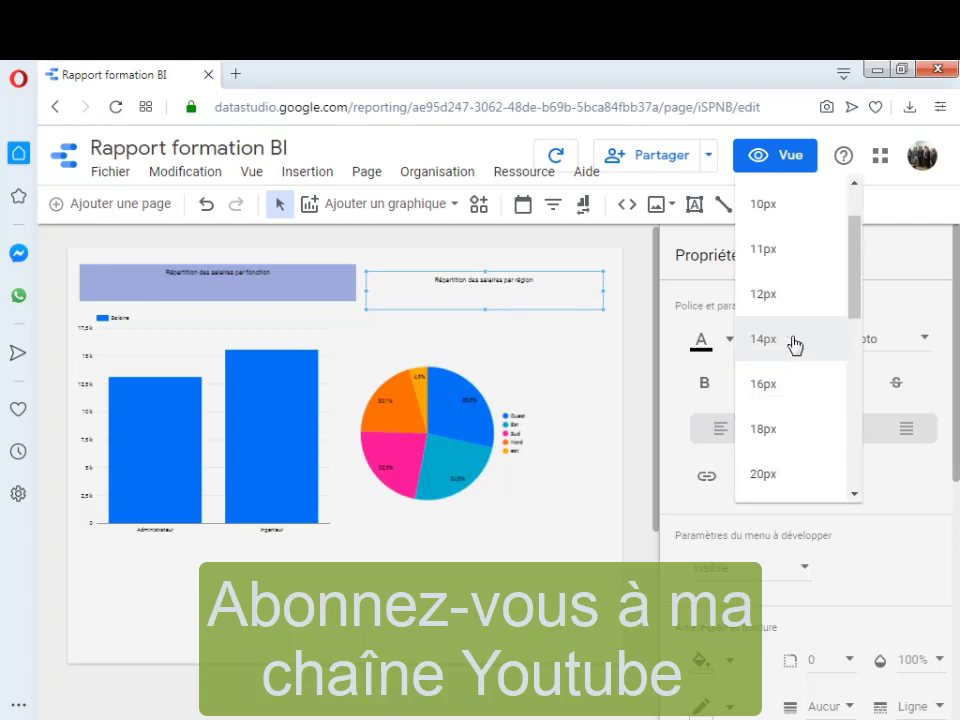
click(775, 398)
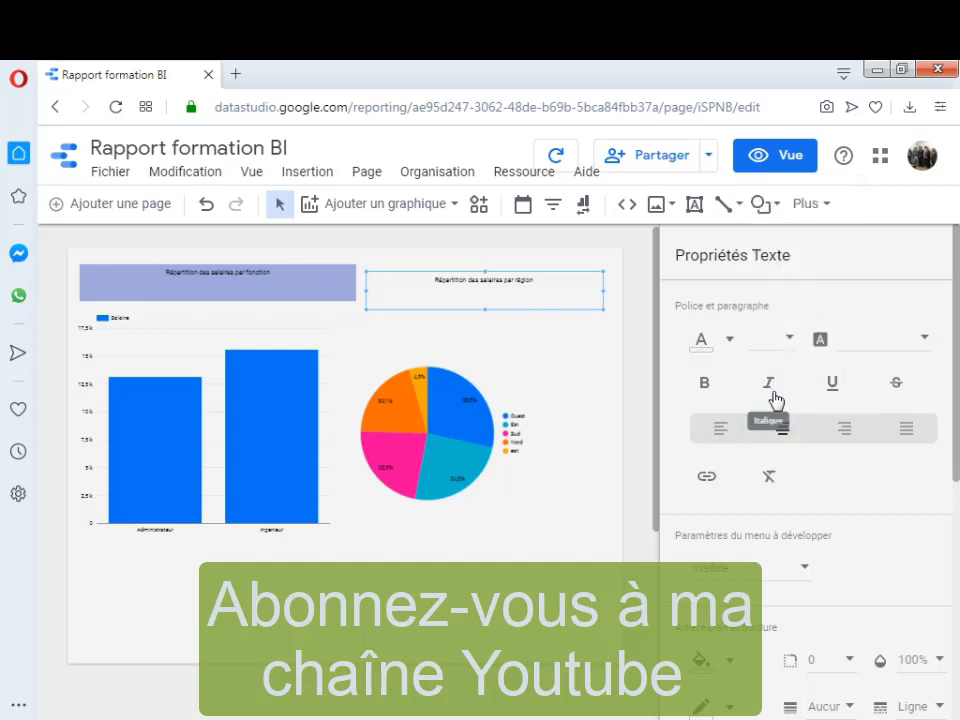
click(705, 345)
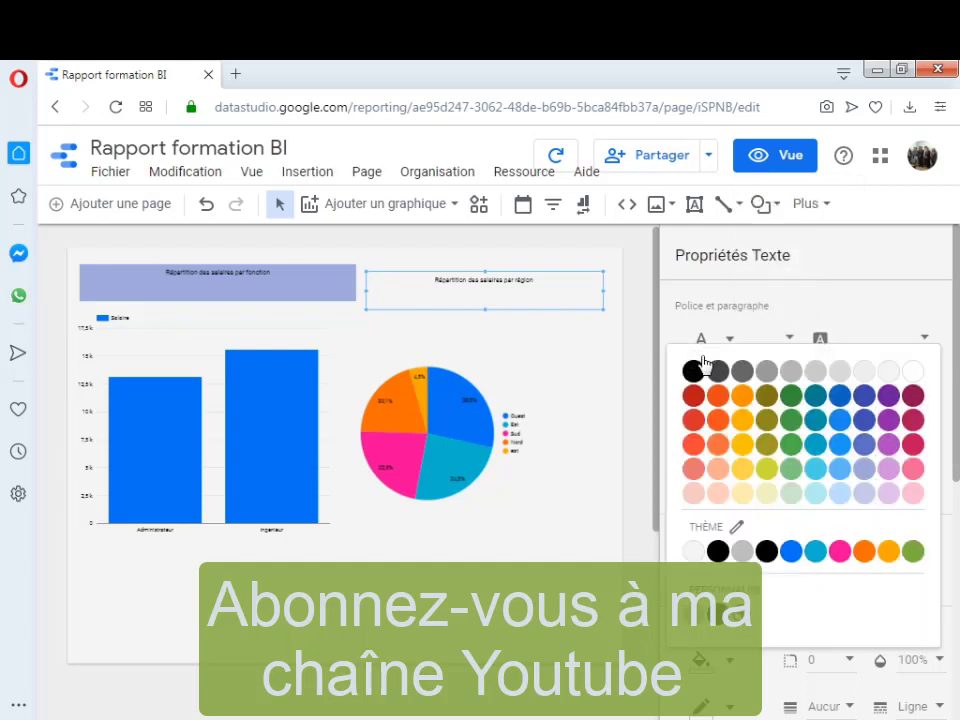
click(718, 446)
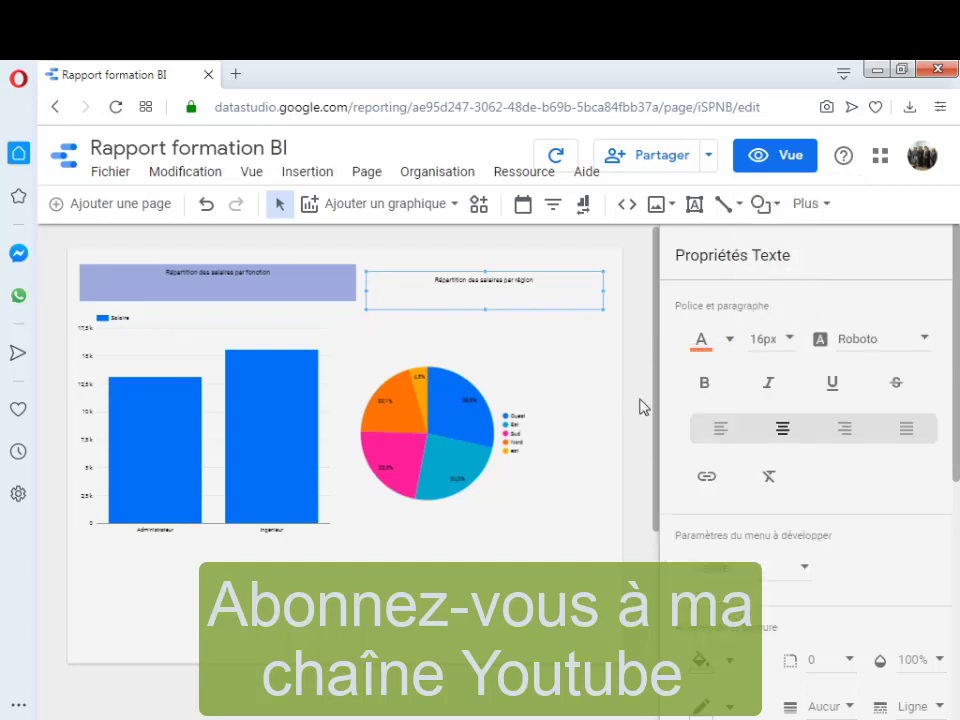
- Fill the background of the "Répartition des salaires par région" text box with light cyan blue
click(592, 365)
click(541, 297)
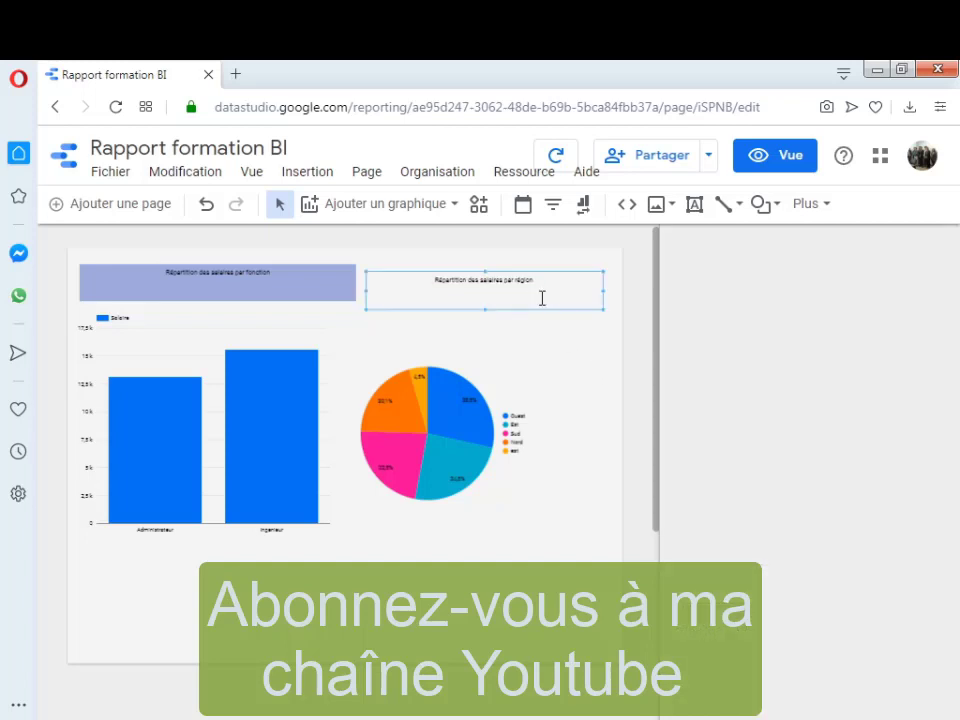
drag(957, 453, 957, 505)
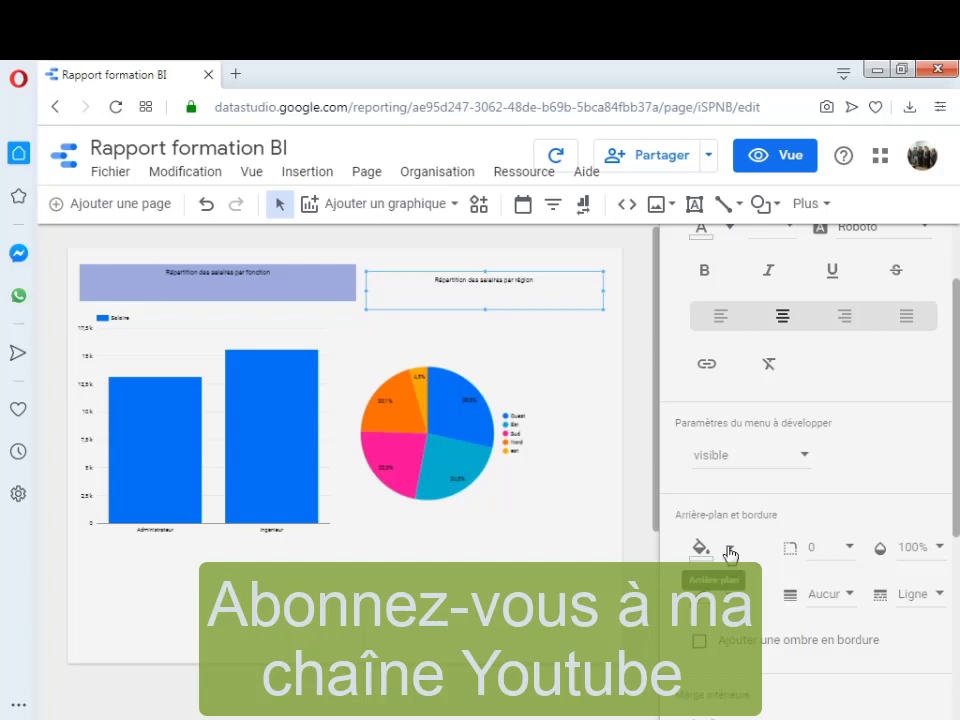
click(730, 551)
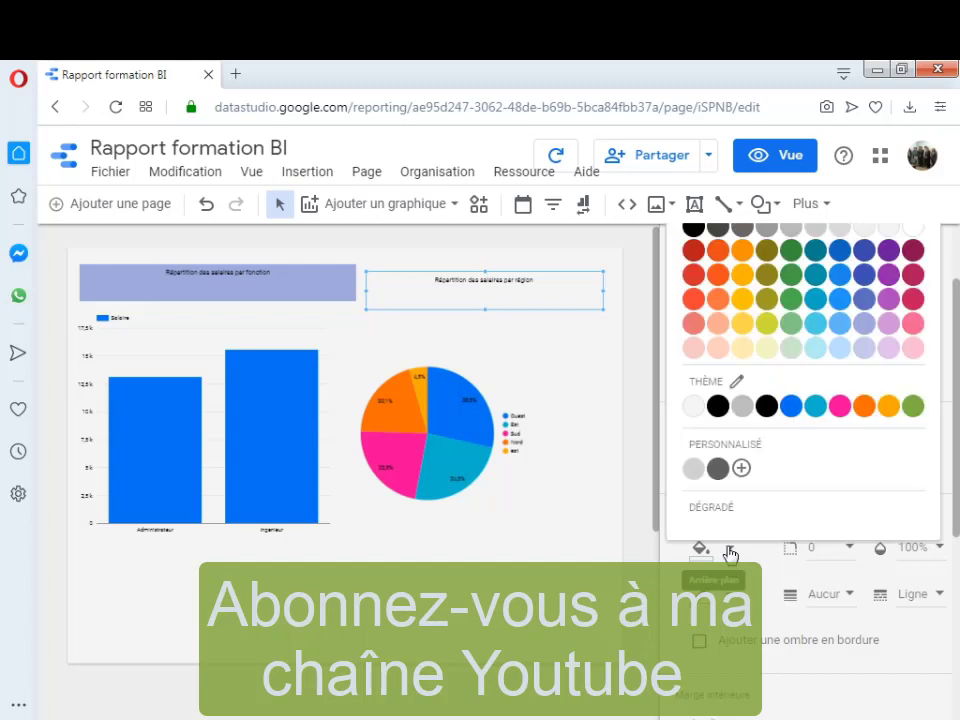
click(818, 334)
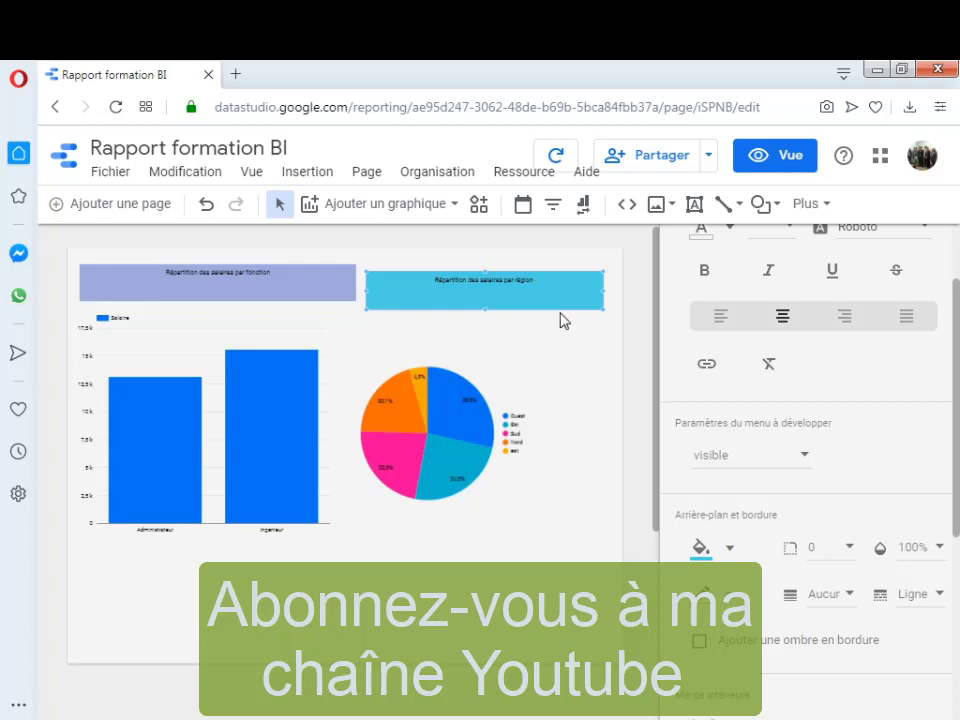
- Move the region title slightly up and the pie chart slightly to the right beneath it, leaving nothing selected
drag(560, 313, 558, 306)
mouse_move(474, 399)
mouse_down()
mouse_move(489, 407)
mouse_move(484, 401)
mouse_up()
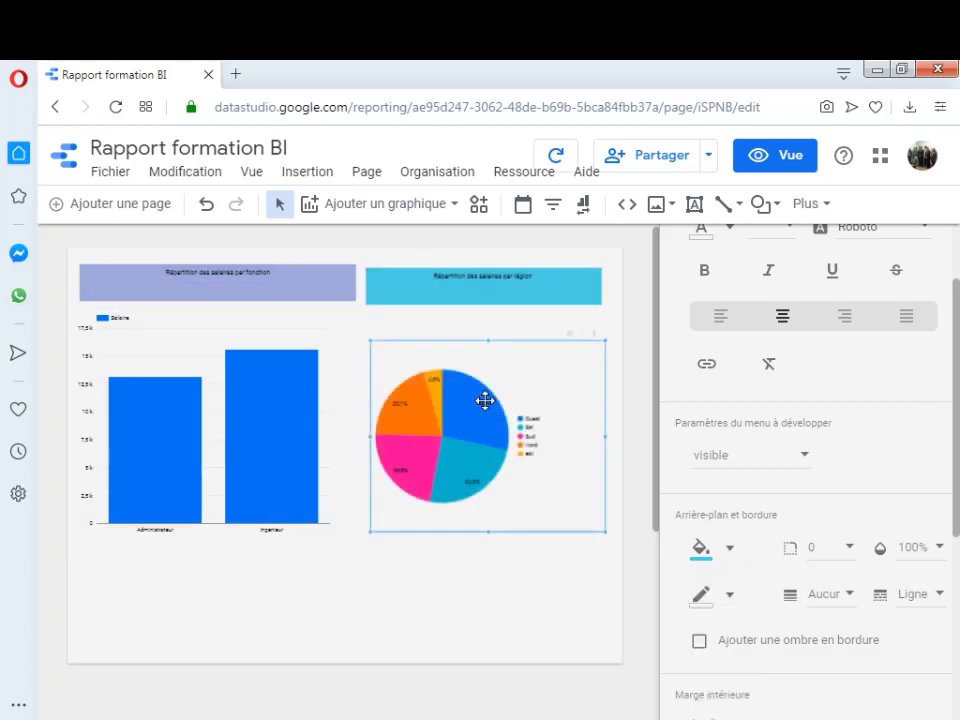
click(476, 551)
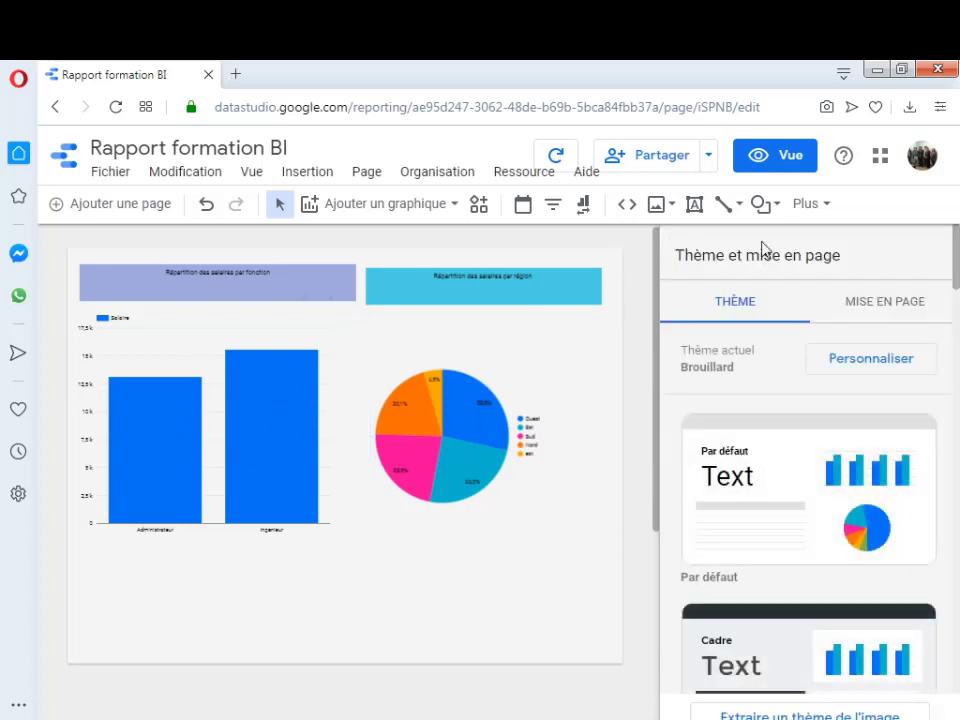
- Switch the report to view mode and examine both titled charts
click(797, 166)
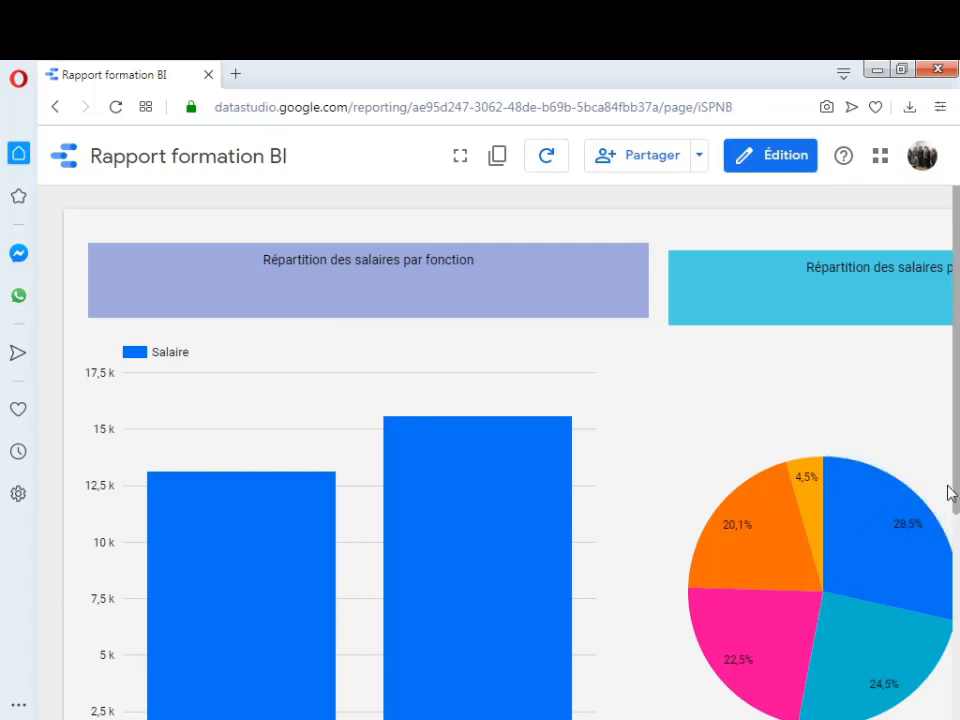
mouse_move(956, 482)
mouse_down()
mouse_move(951, 563)
mouse_move(953, 480)
mouse_up()
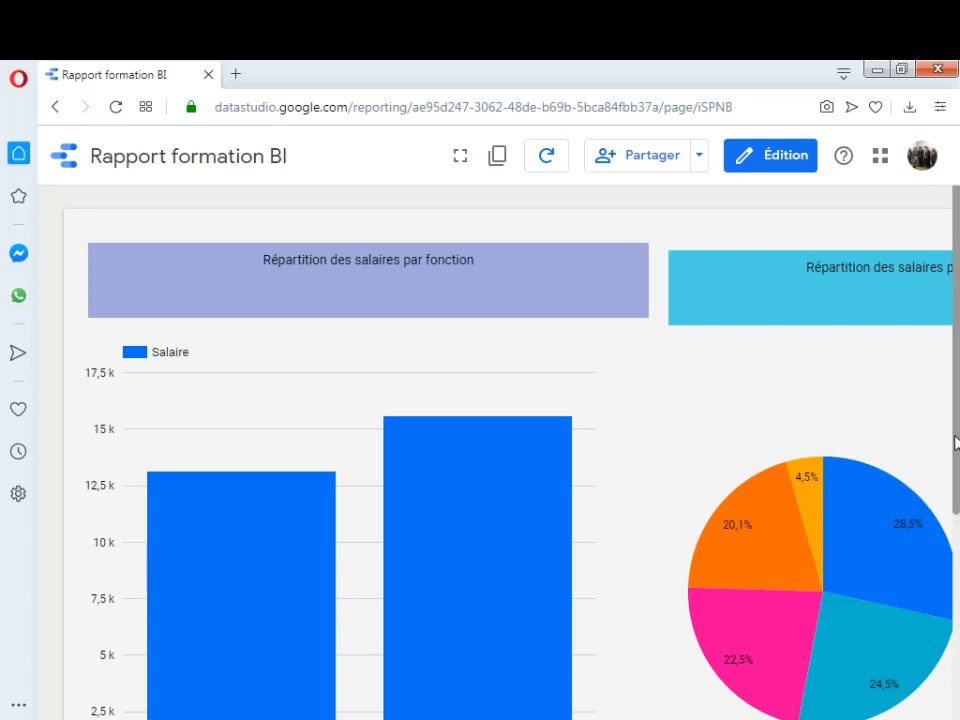
drag(956, 440, 958, 470)
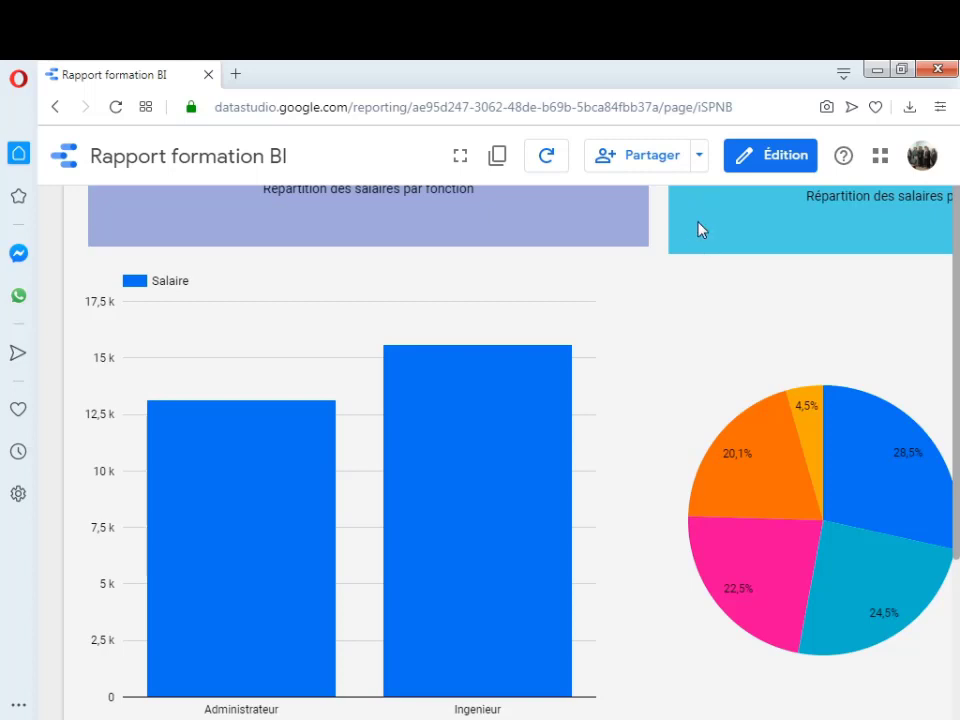
- Download the report as a PDF with all export options left off, and open Rapport_formation_BI.pdf to check its page
click(699, 163)
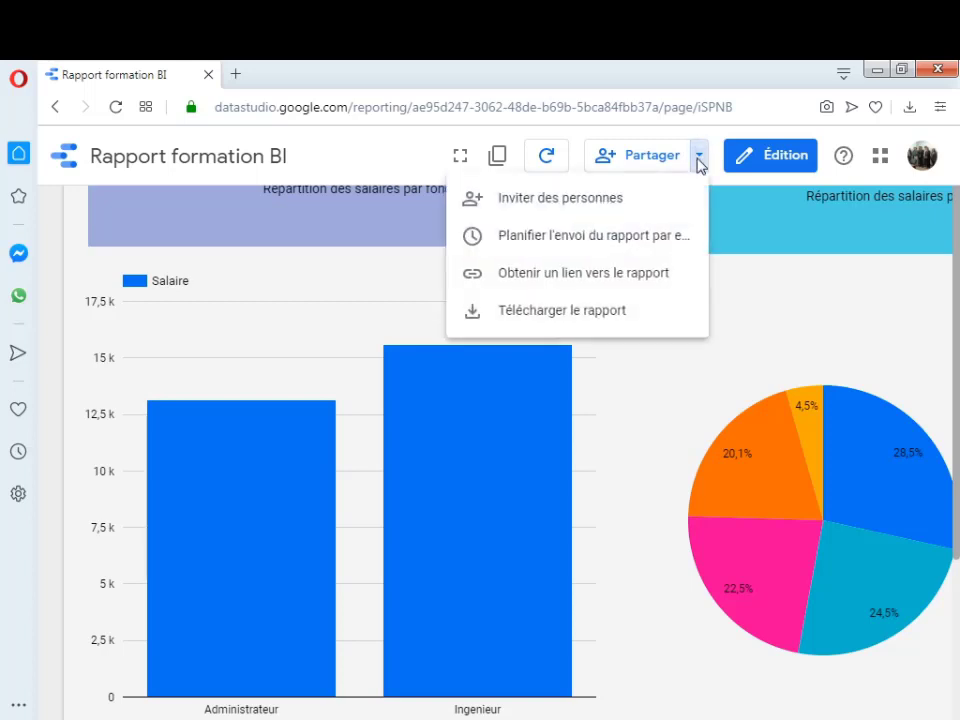
click(588, 318)
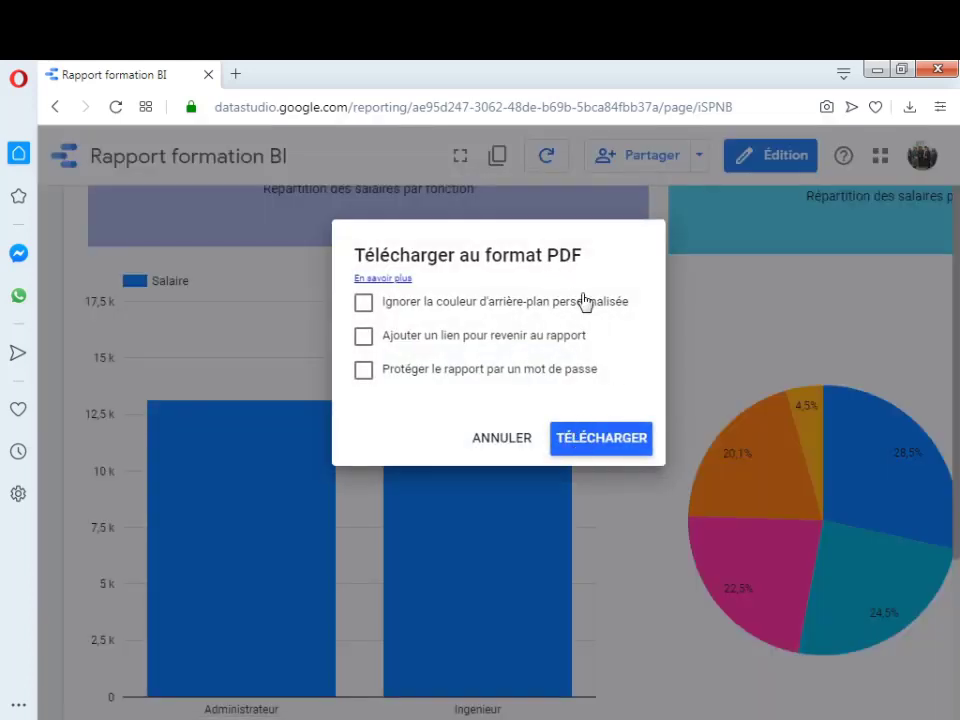
click(589, 437)
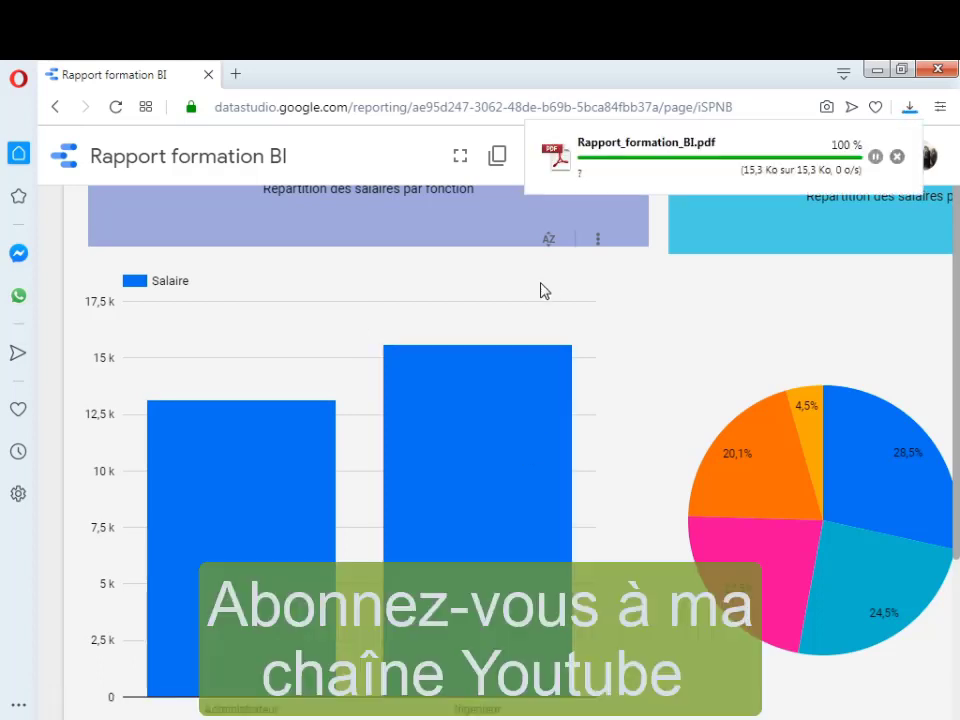
click(560, 168)
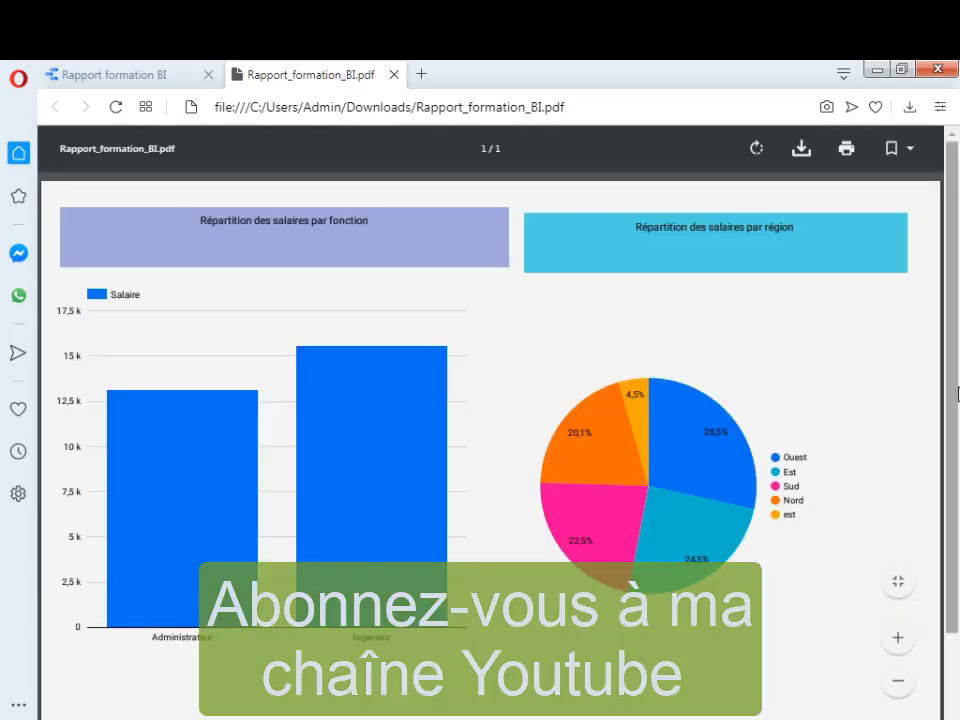
drag(952, 348, 958, 297)
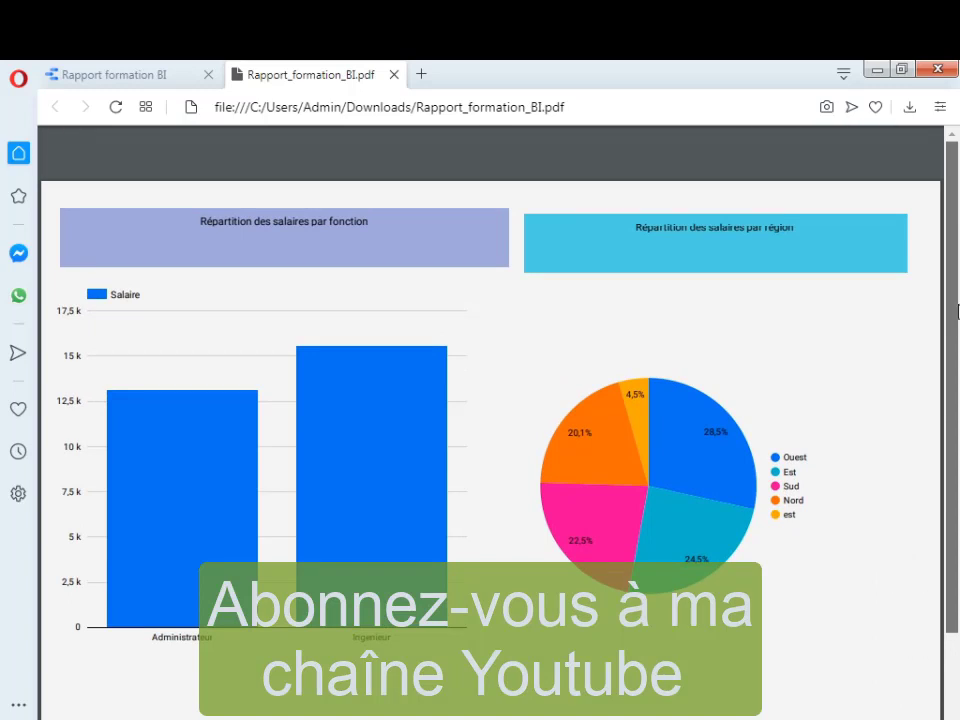